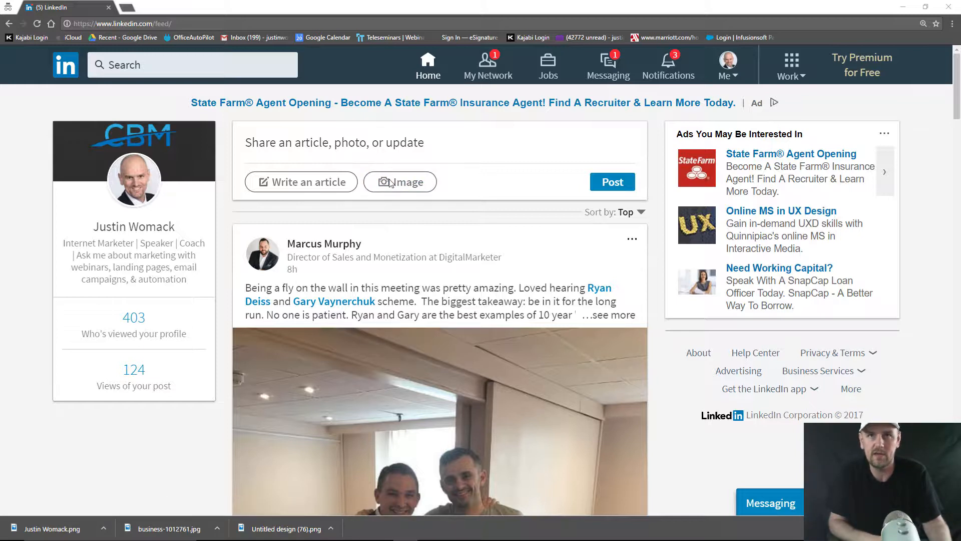
Reload the LinkedIn home feed from the Home button to bring up fresh posts and ads
left_click(429, 70)
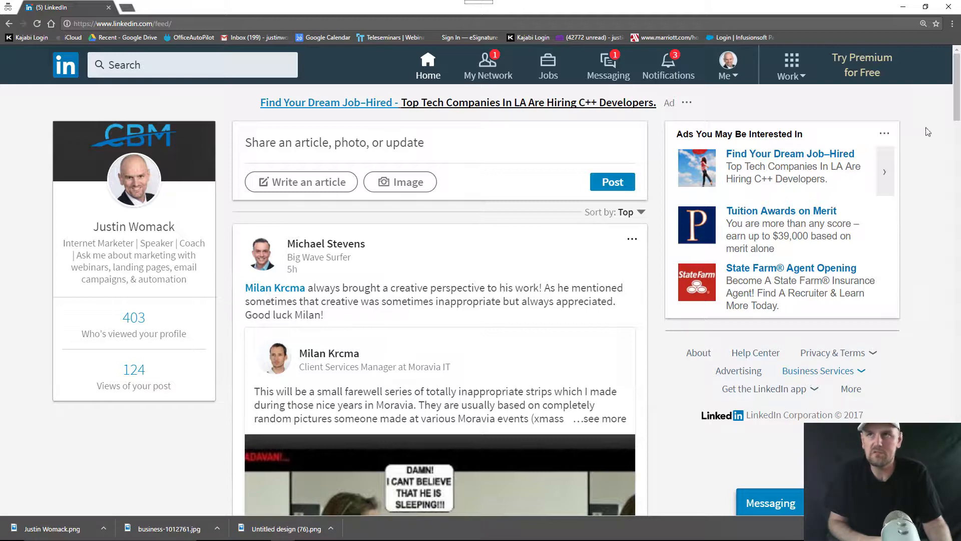
left_click(952, 23)
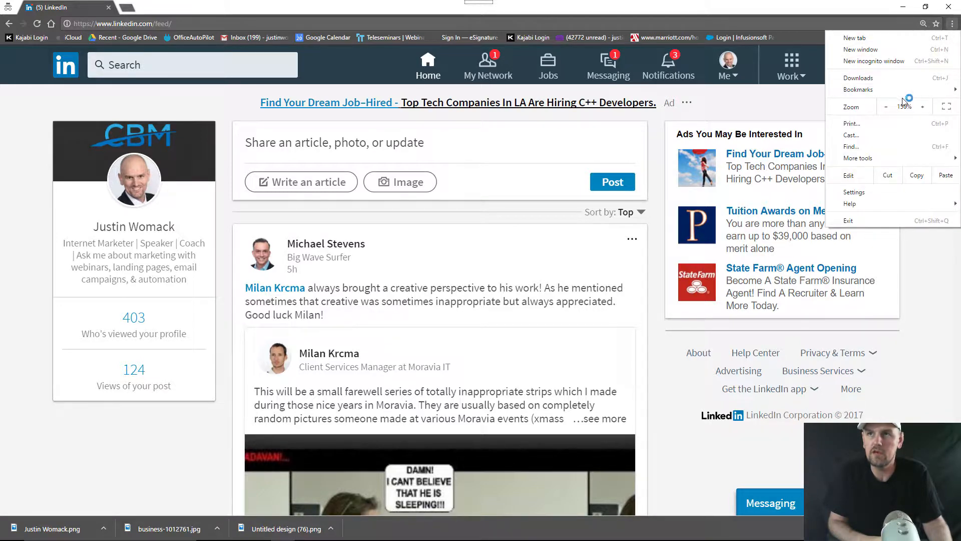
left_click(926, 106)
left_click(926, 106)
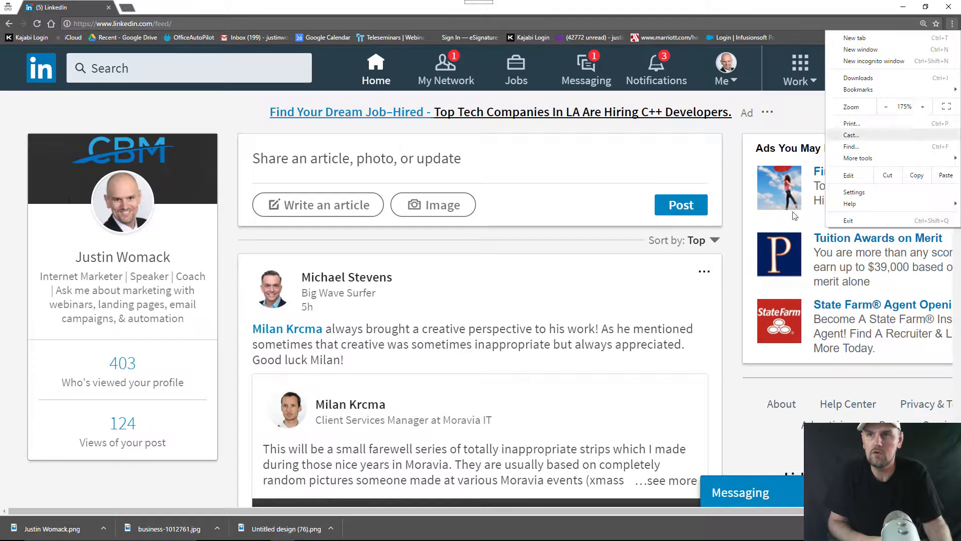
left_click(666, 280)
scroll(666, 281, "down", 3)
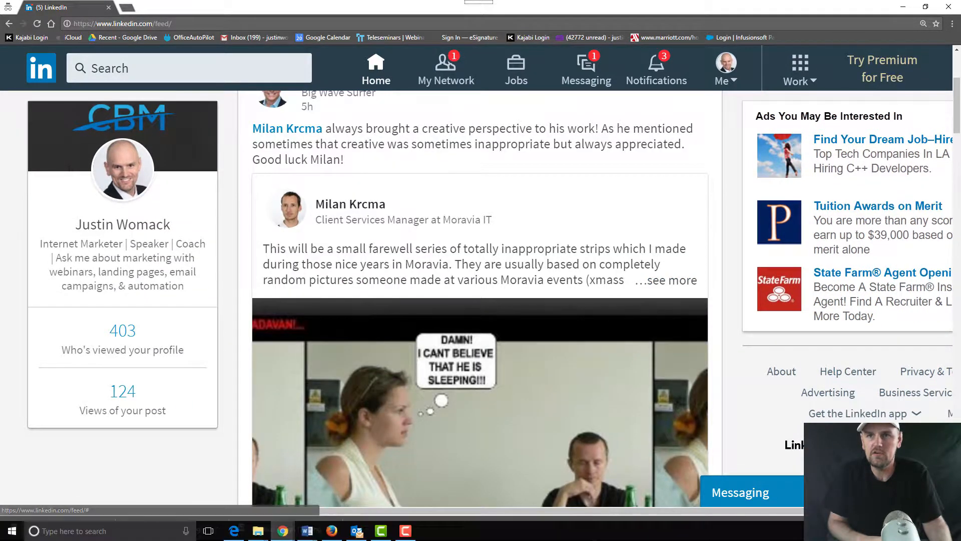
left_click_drag(596, 511, 726, 509)
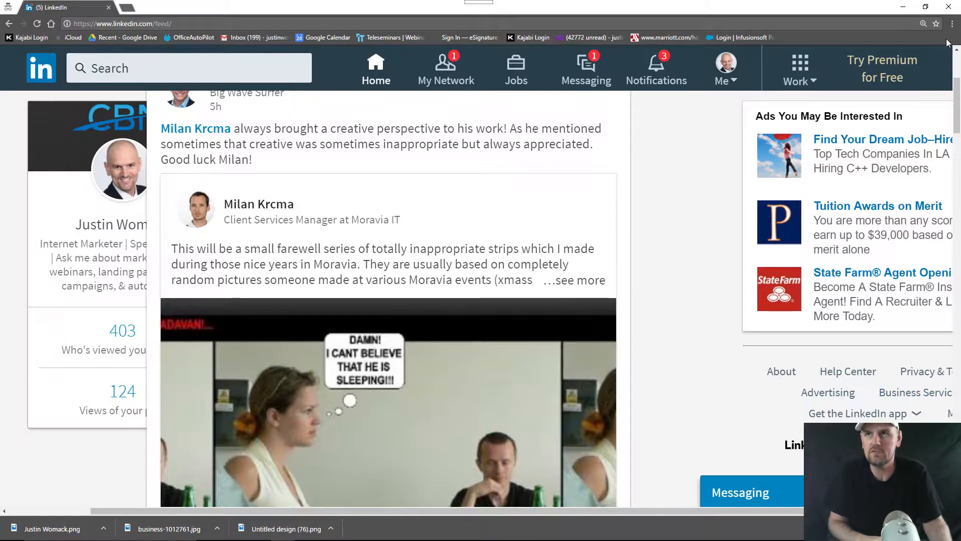
left_click(952, 23)
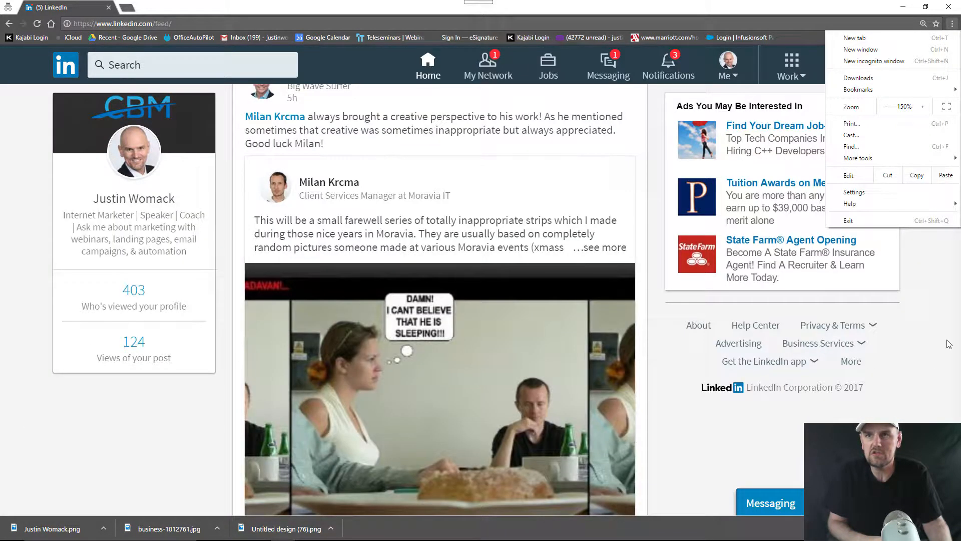
left_click(949, 344)
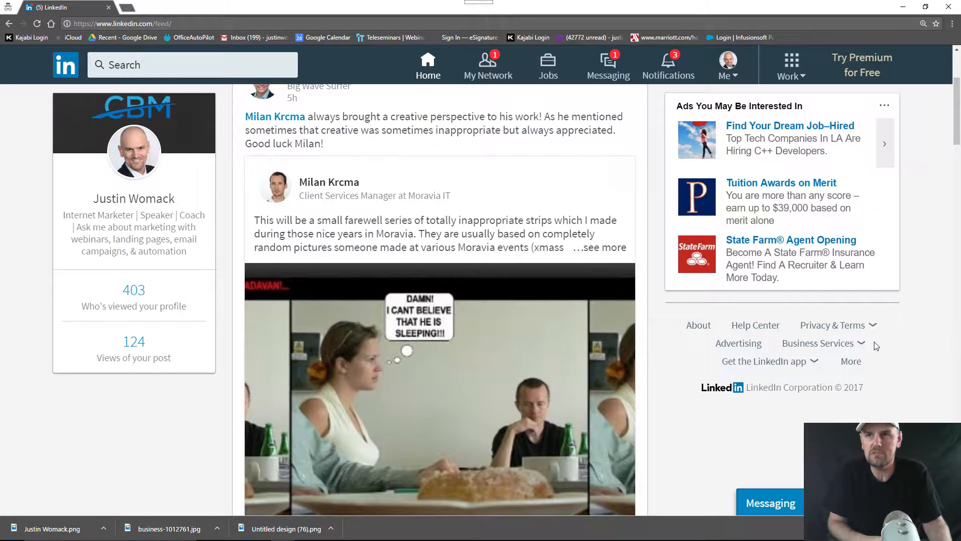
Start a new company page named 'LinkedIn Mastery Course' with URL linkedinmasterycourse
left_click(859, 345)
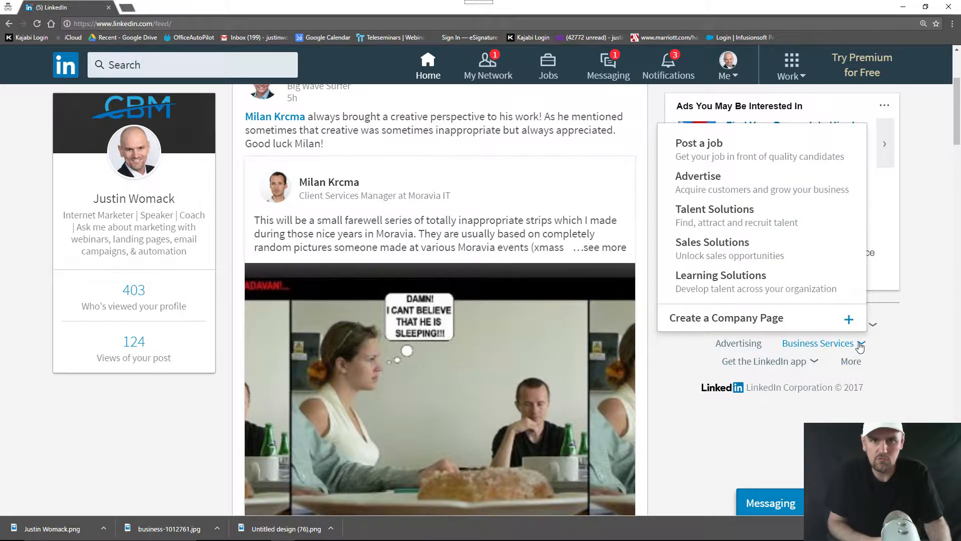
left_click(782, 327)
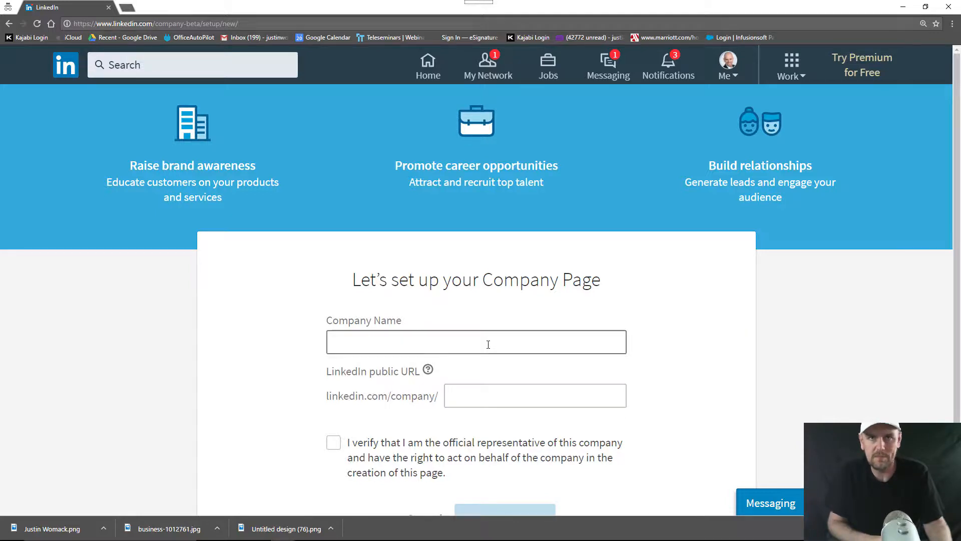
left_click(487, 345)
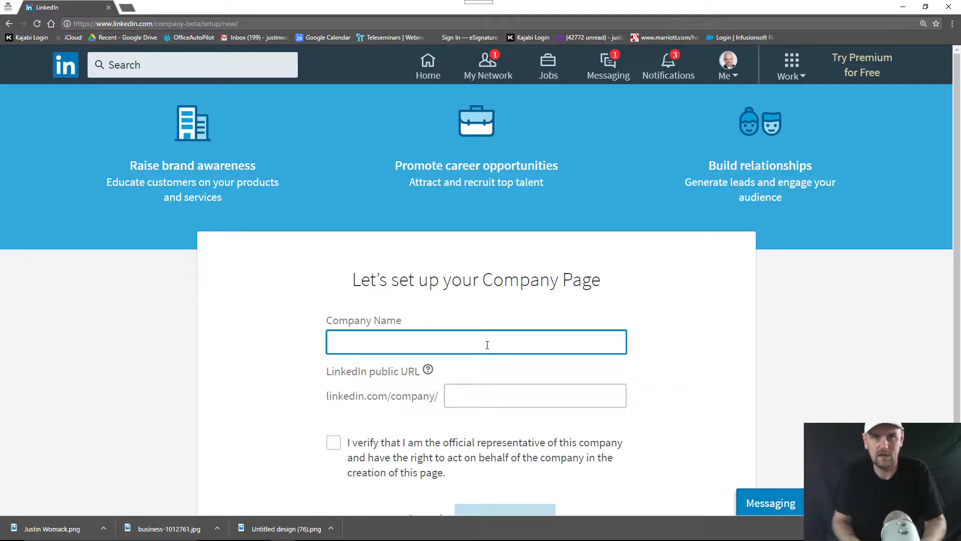
type("Linked")
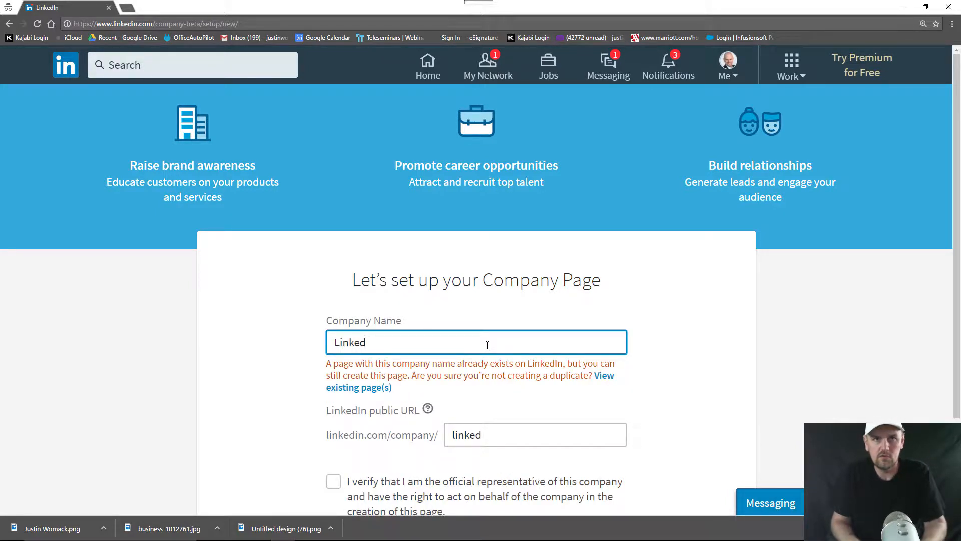
type("In Mastery")
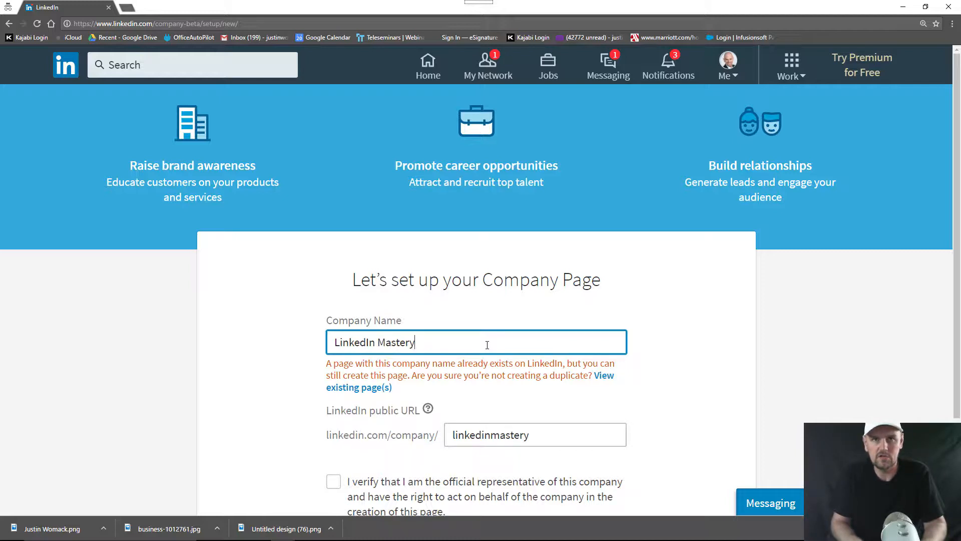
type(" Course")
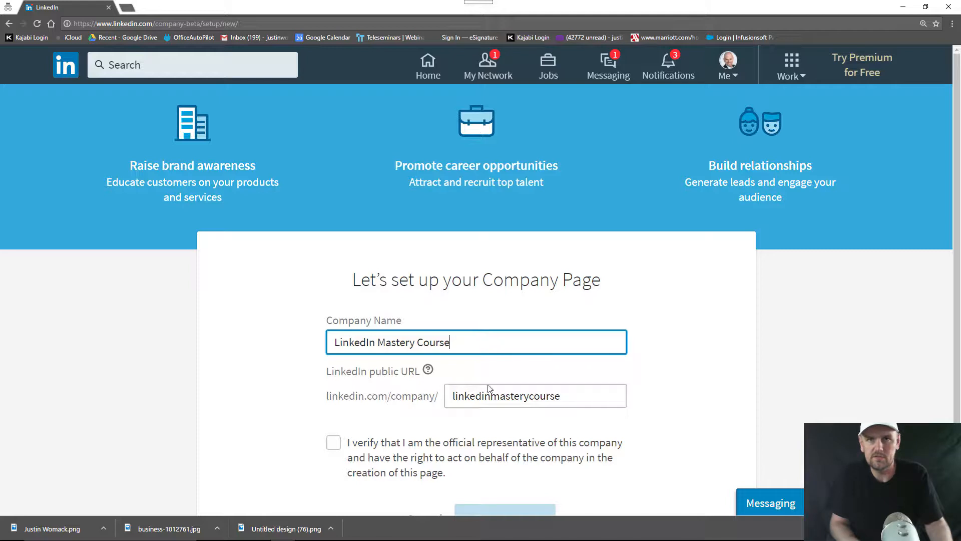
left_click(568, 396)
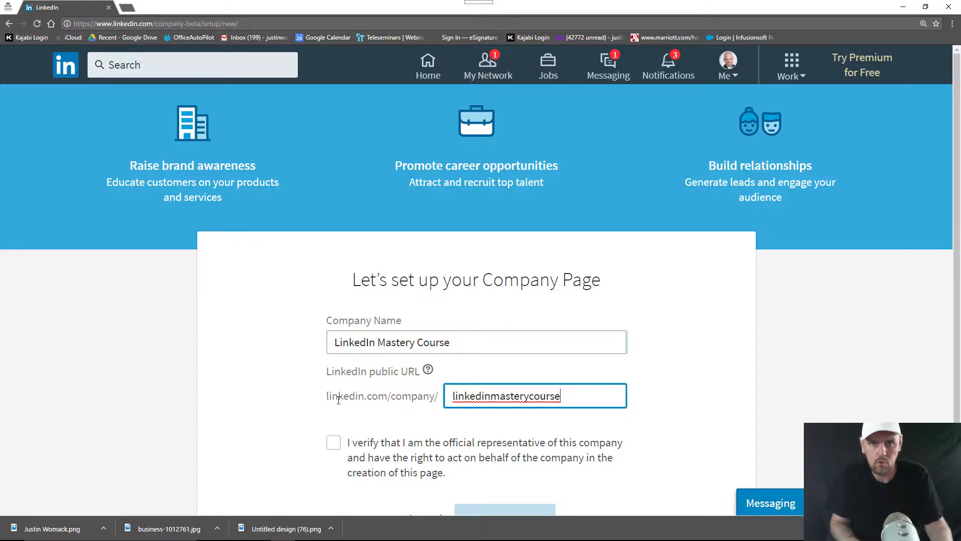
Confirm being the company's official representative and create the page
left_click(324, 441)
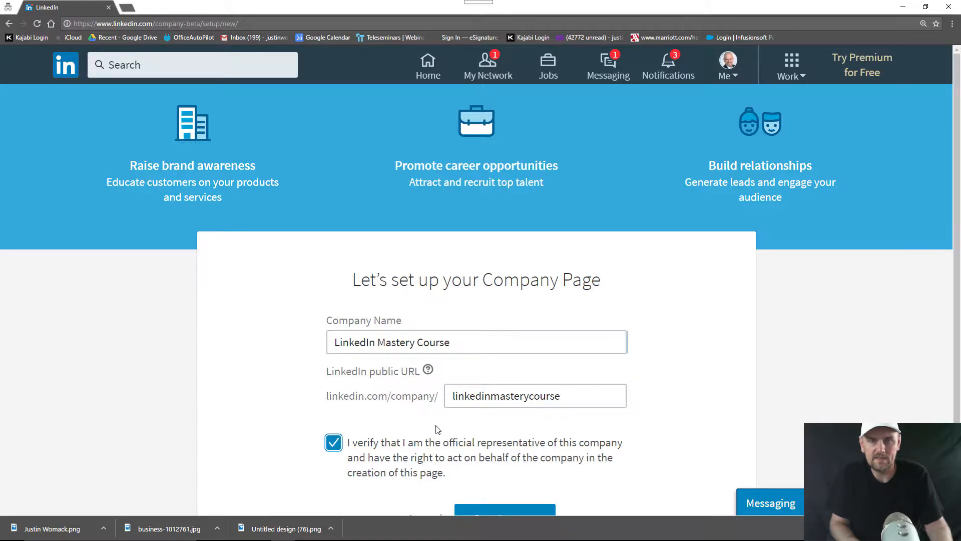
scroll(437, 430, "down", 1)
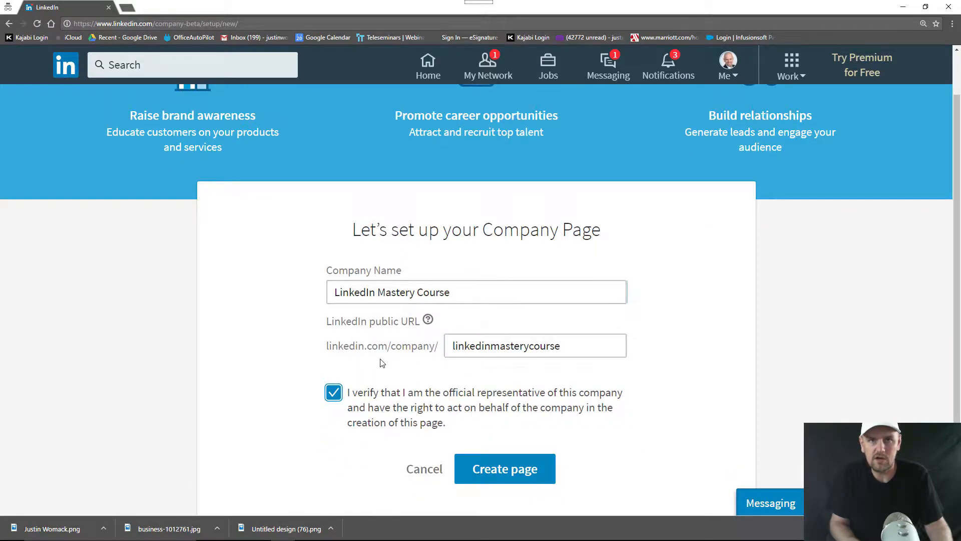
scroll(506, 421, "down", 1)
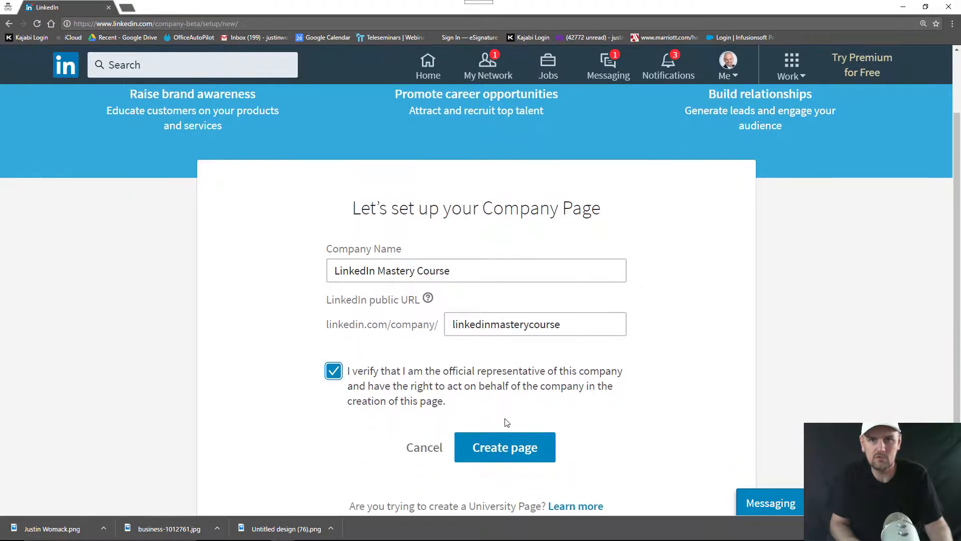
left_click(488, 443)
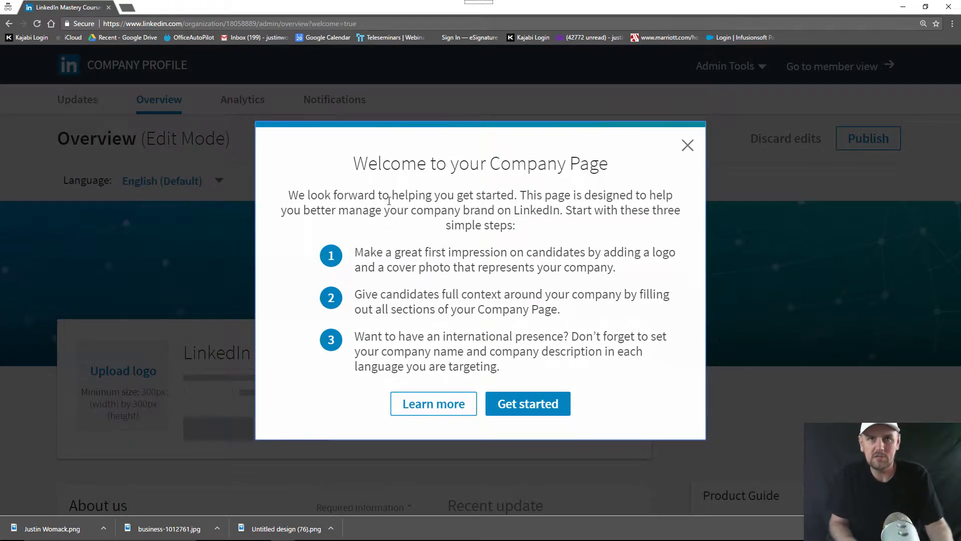
Dismiss the welcome dialog with Get started and scroll down to the About us section
left_click(526, 405)
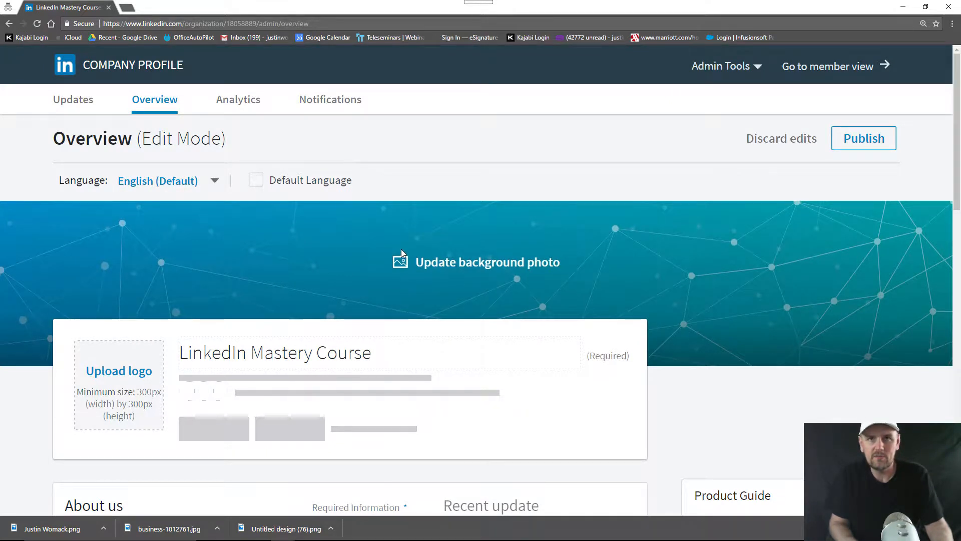
scroll(405, 266, "down", 2)
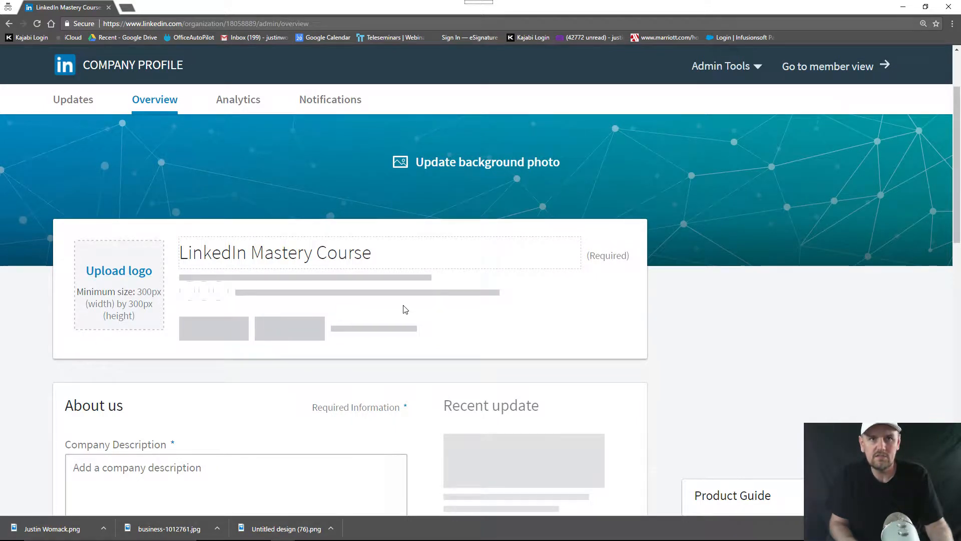
scroll(403, 307, "down", 3)
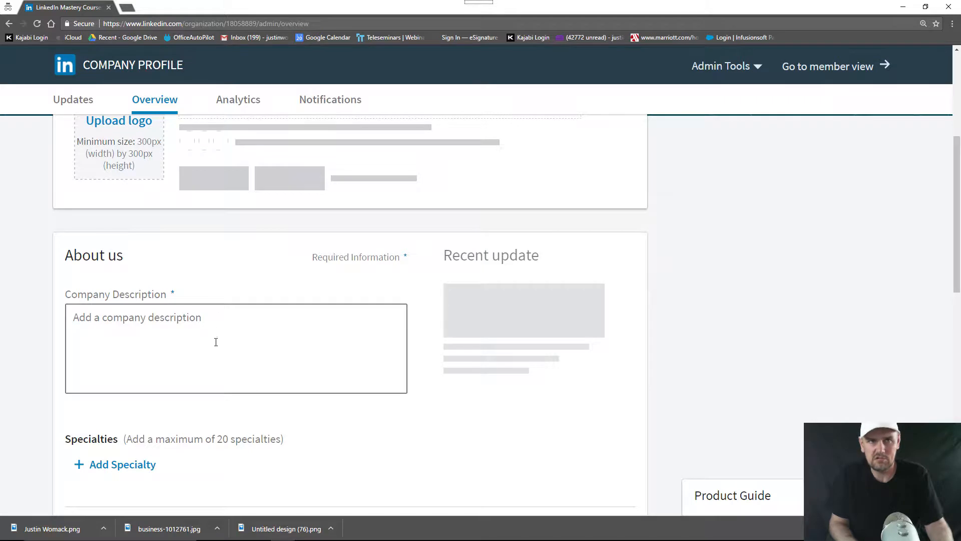
Paste the prepared company description into the Description field
left_click(205, 332)
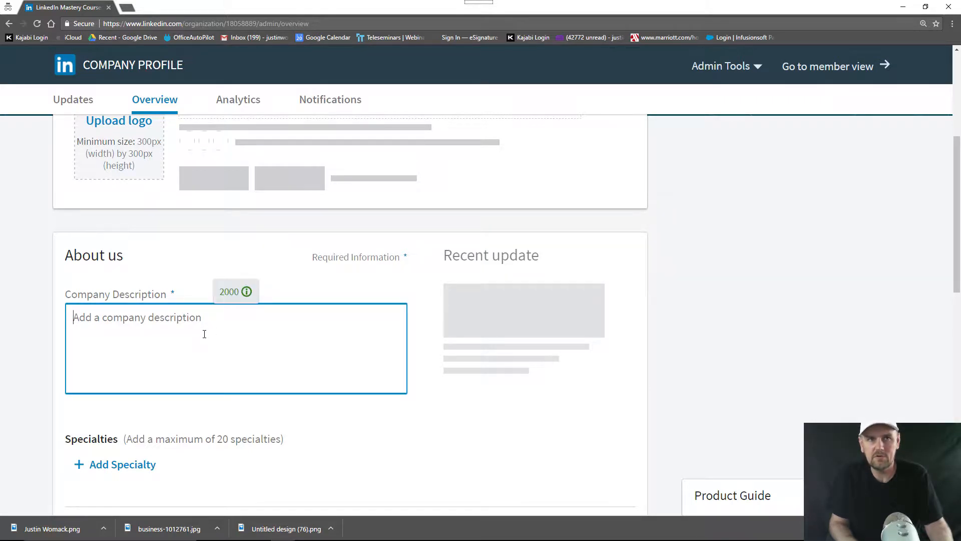
type("LinkedIn Mastery Course is an online digital curriculum to teach the top tips, tricks, strategies, and hacks for using LinkedIn as a sales and marketing tool for small businesses. In this course, we teach the process of creating a master LinkedIn Profile 2017 and how LinkedIn has quickly become the number one social media marketing network for business owners. If you want to monetize LinkedIn, establish the credibility of your brand, and connect with top level decision makers, LinkedIn is the social media platform to meet this goals. In this course, we offer multiple modules that teach how to achieve these business and marketing goals through LinkedIn.")
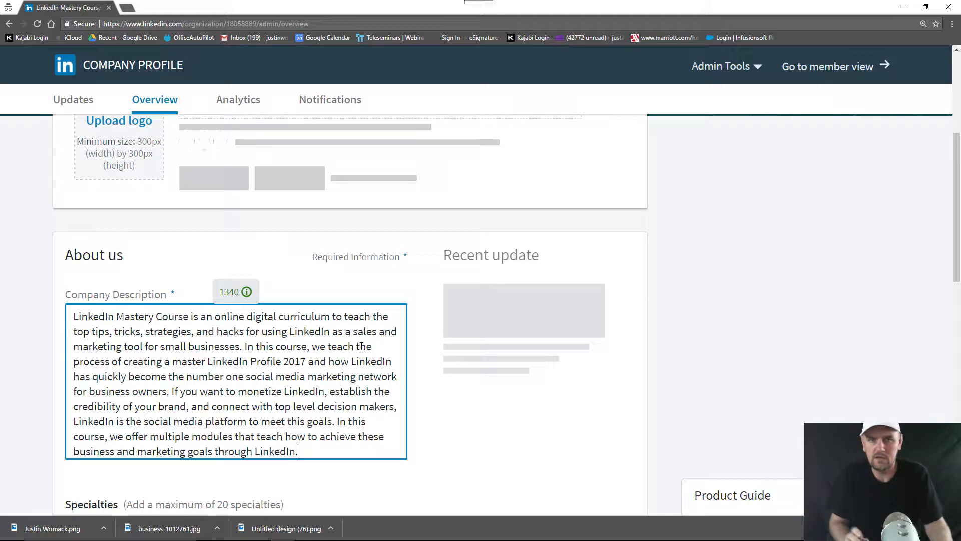
scroll(358, 346, "down", 2)
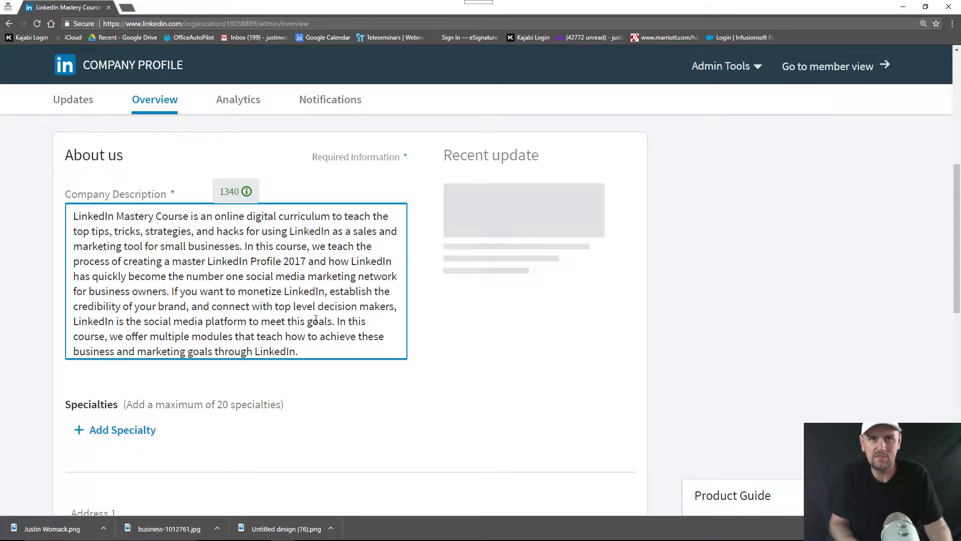
Add the specialties 'linkedin marketing' and 'linkedin'
left_click(142, 431)
scroll(128, 382, "down", 1)
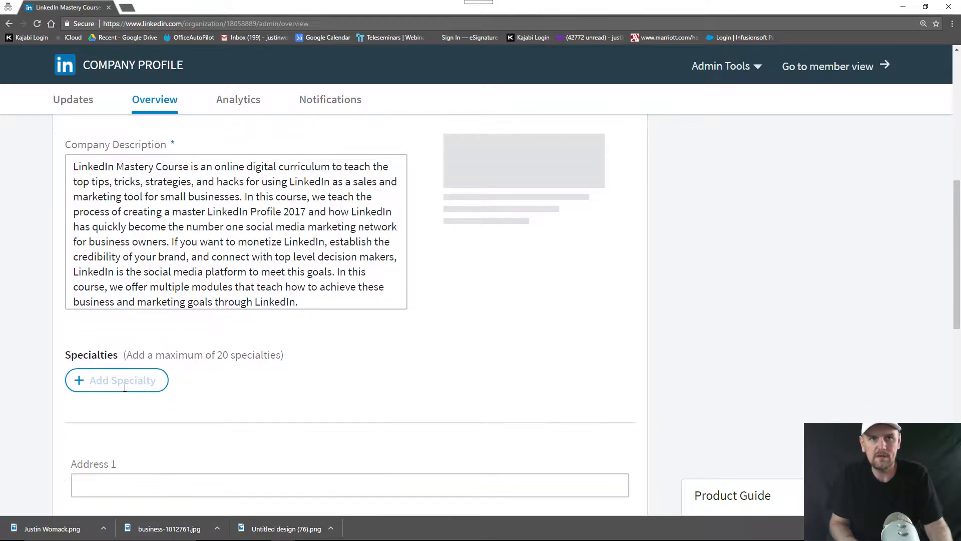
type("linke")
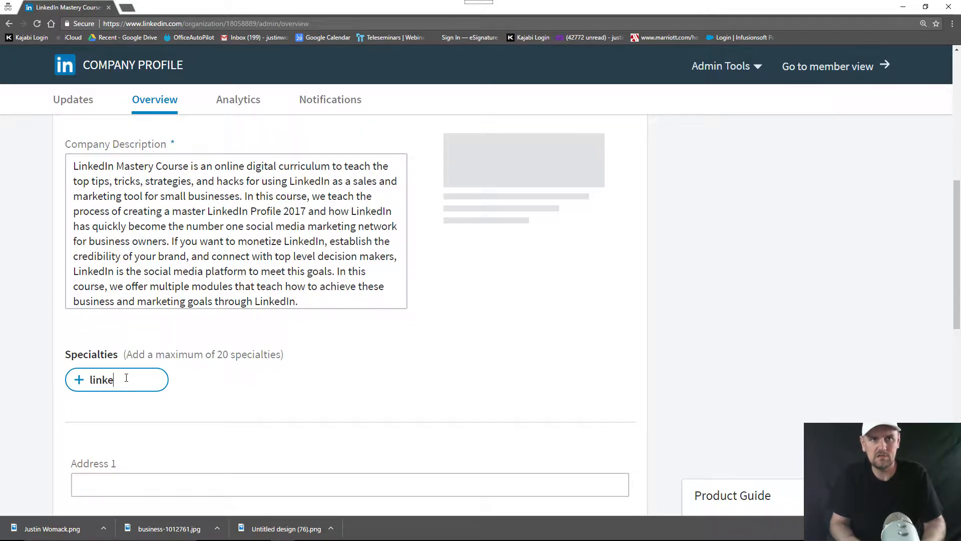
type("din marketing,")
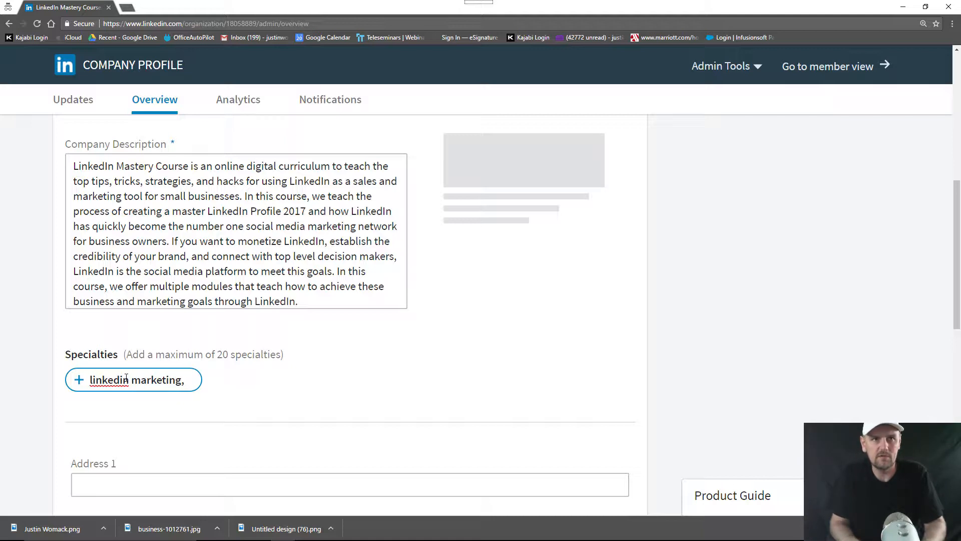
key("BackSpace")
key("BackSpace")
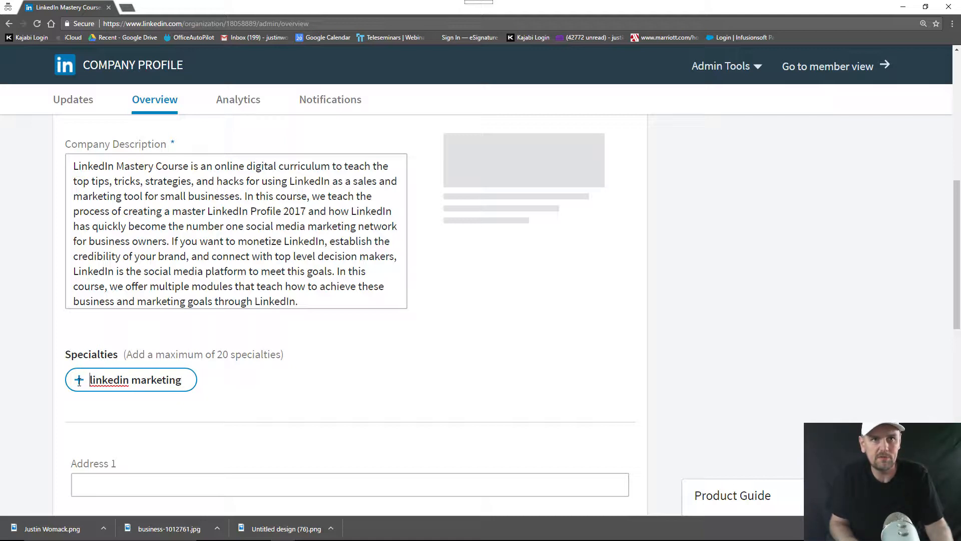
key("Return")
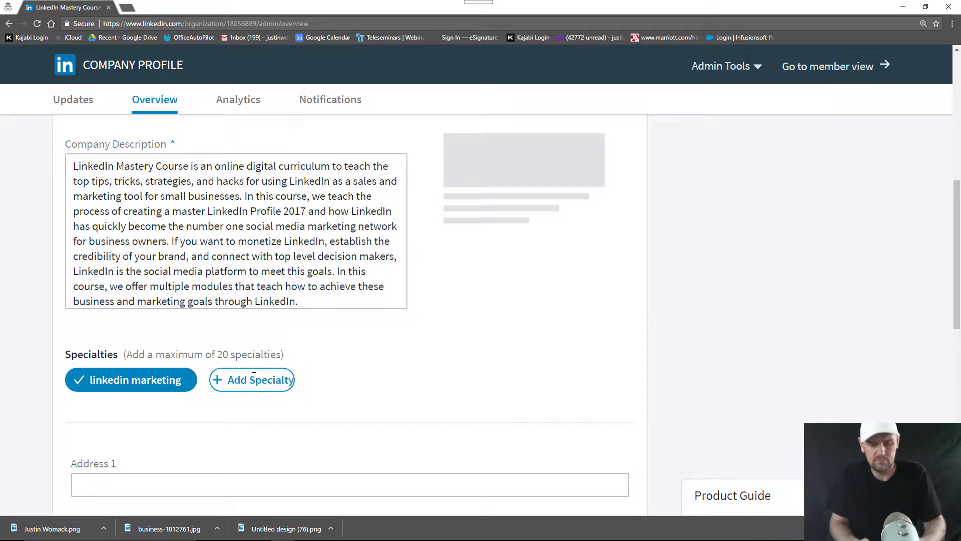
left_click(251, 379)
type("linkedin")
key("Return")
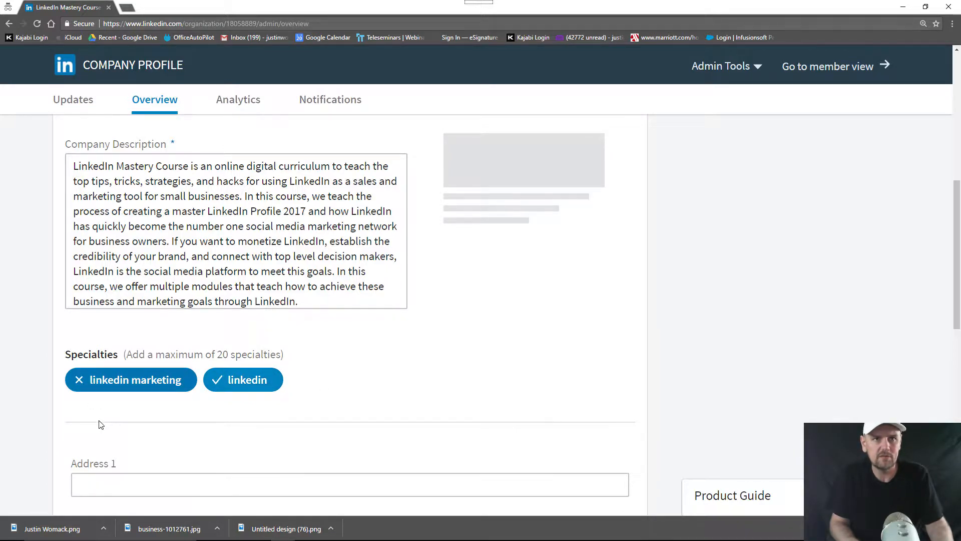
Add the specialties 'online marketing', 'social media marketing' and 'client relations management'
left_click(402, 377)
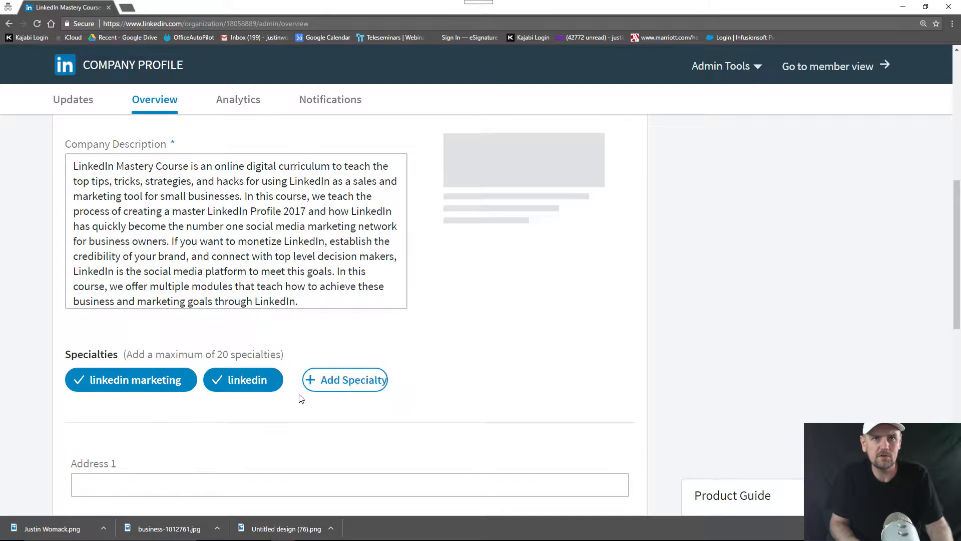
left_click(365, 379)
type("on")
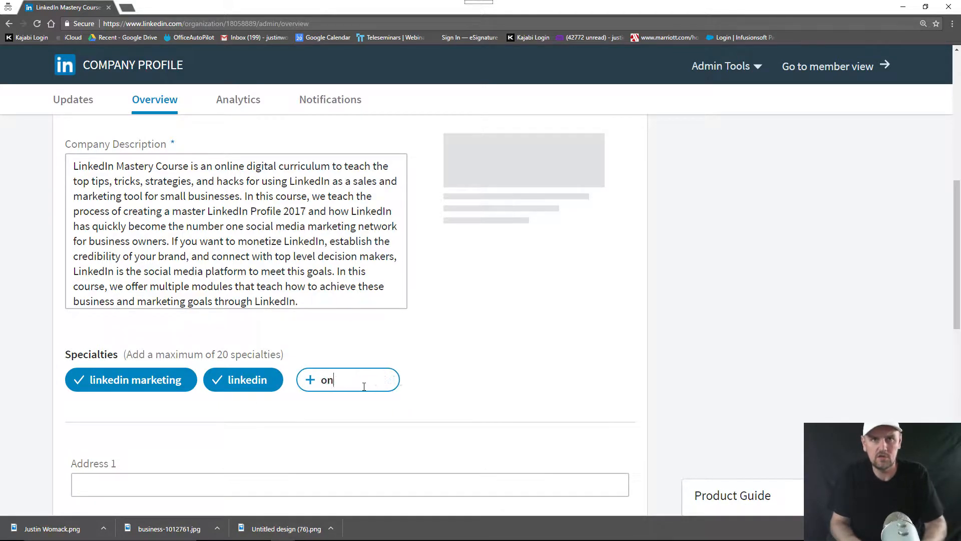
type("line marketing")
key("Return")
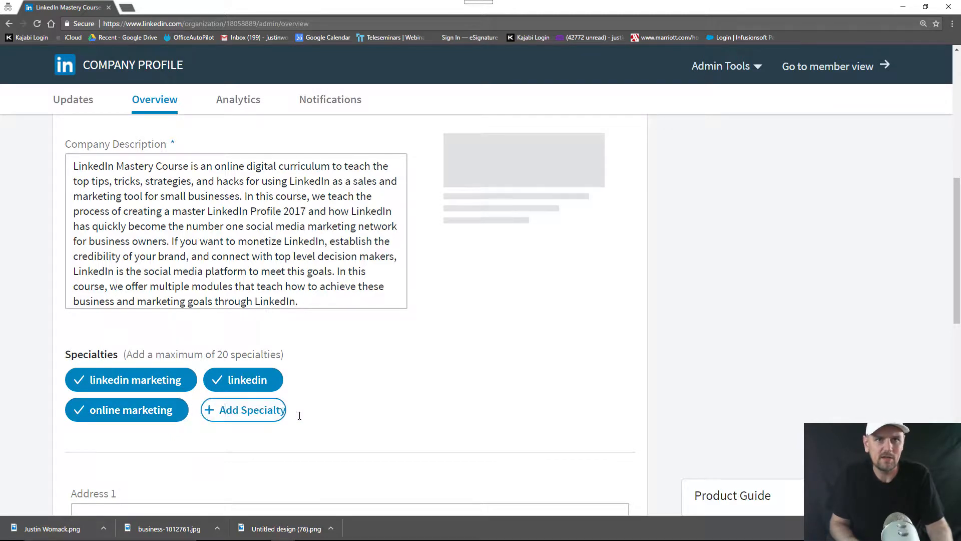
left_click(257, 408)
type("social m")
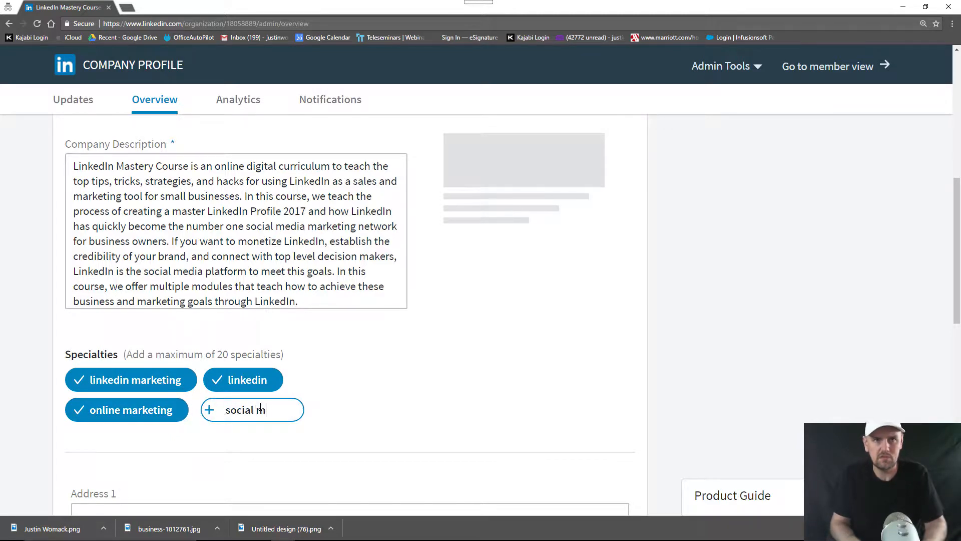
type("edia marketing")
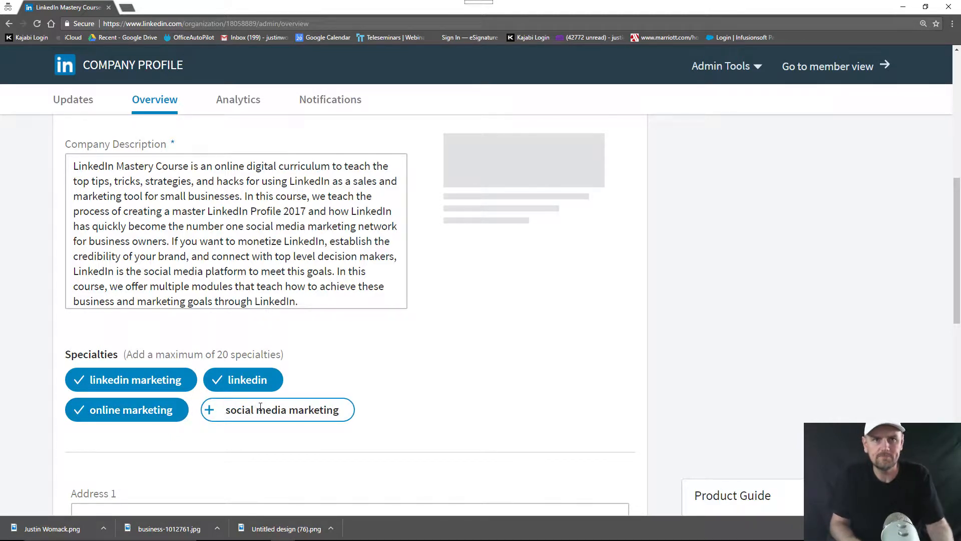
key("Return")
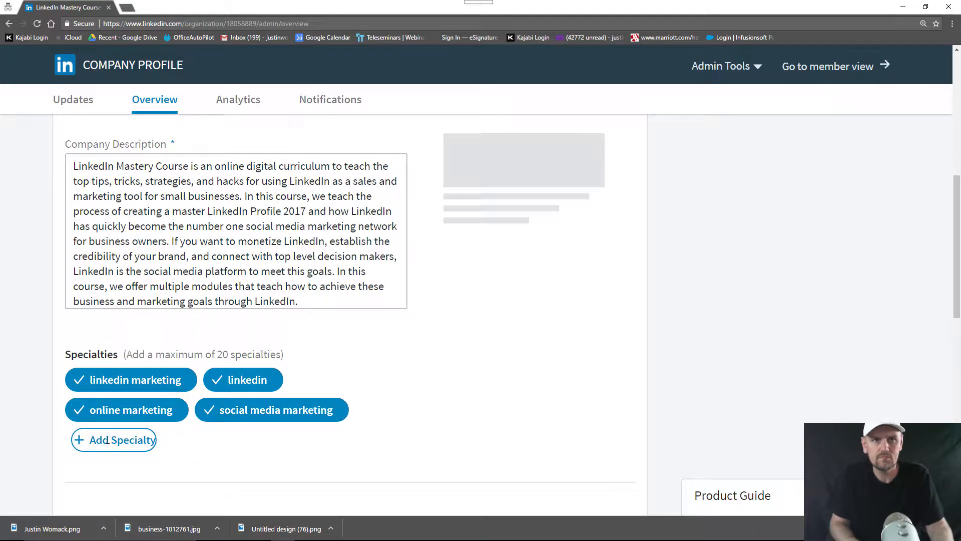
left_click(107, 439)
type("client ")
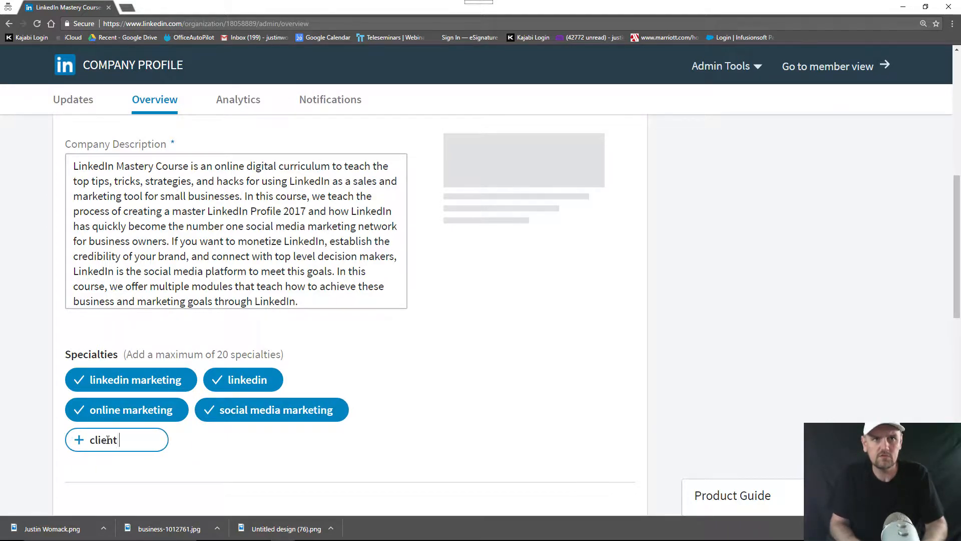
type("relations management")
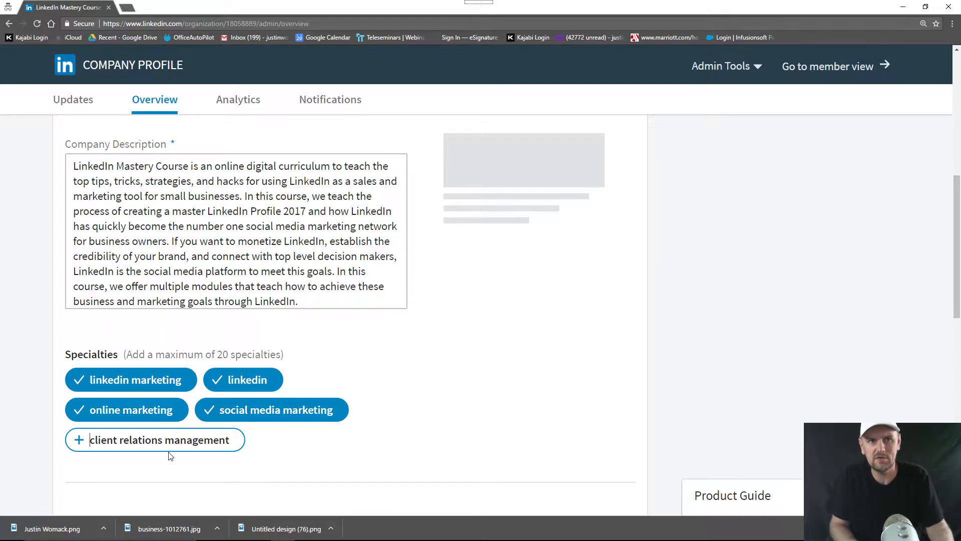
key("Return")
scroll(324, 390, "down", 3)
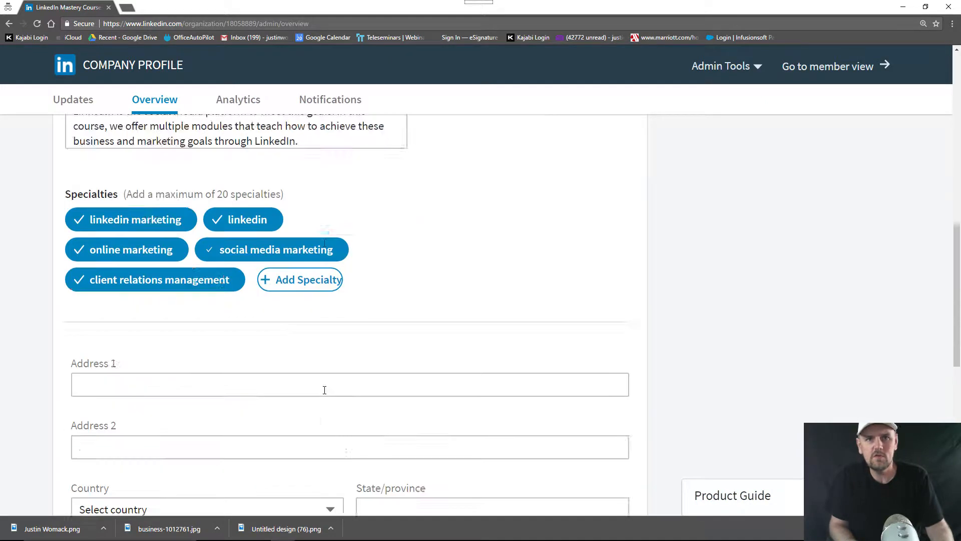
scroll(107, 376, "up", 2)
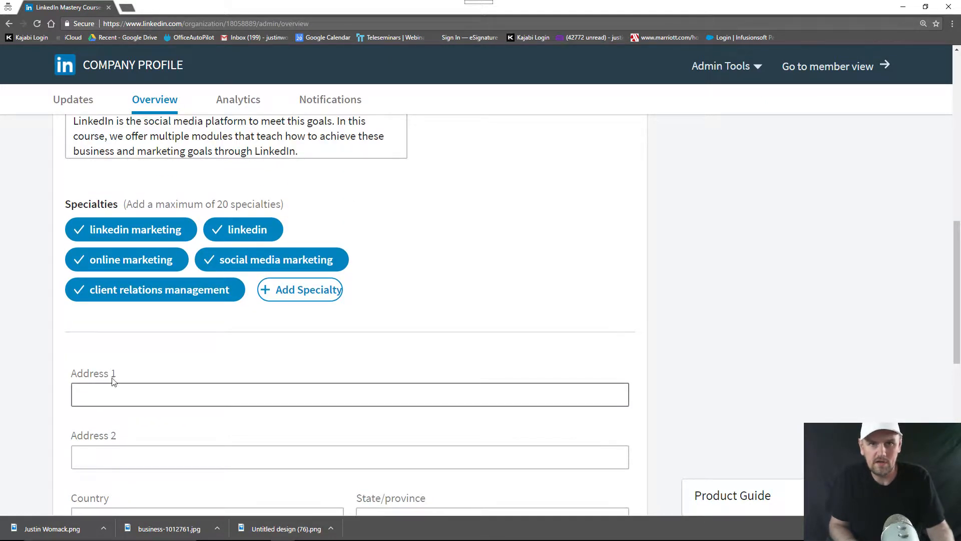
left_click(123, 390)
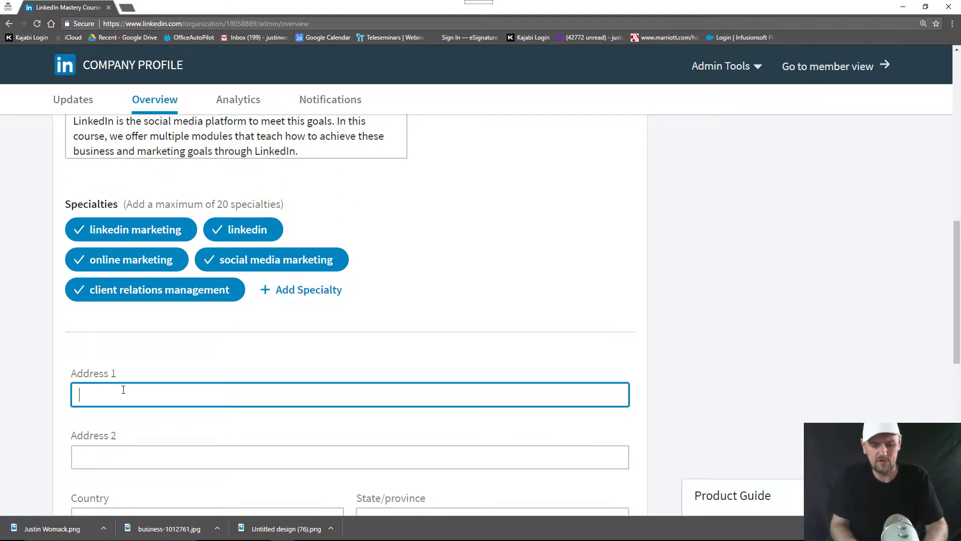
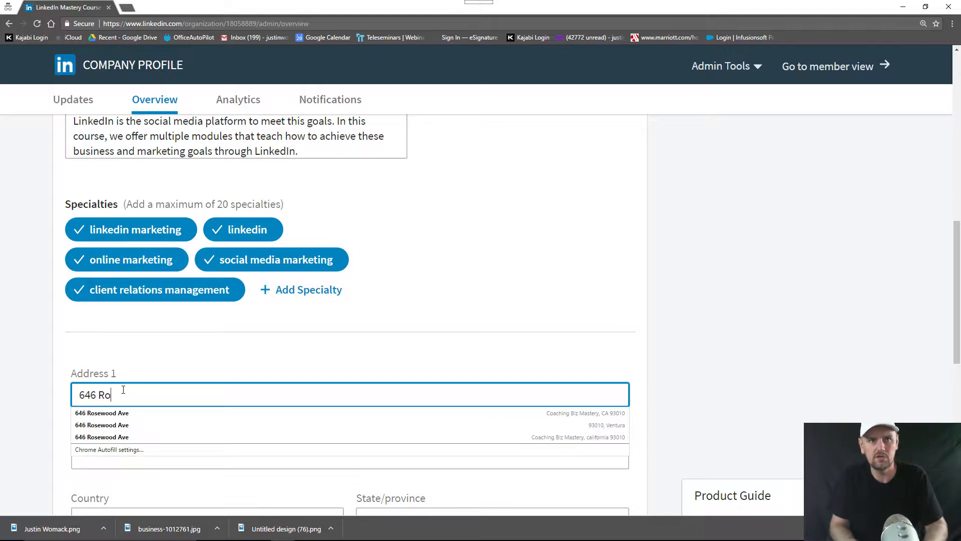
key("Tab")
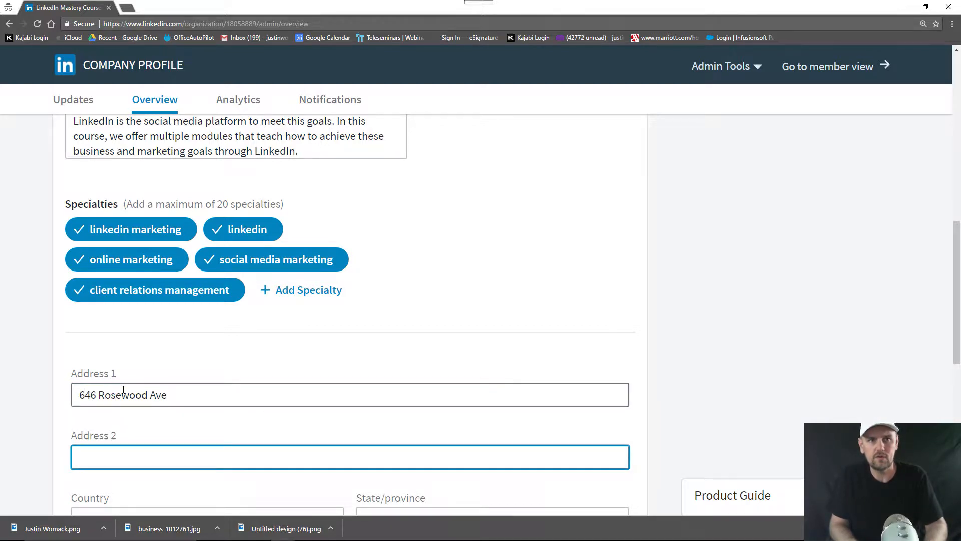
key("Tab")
key("c")
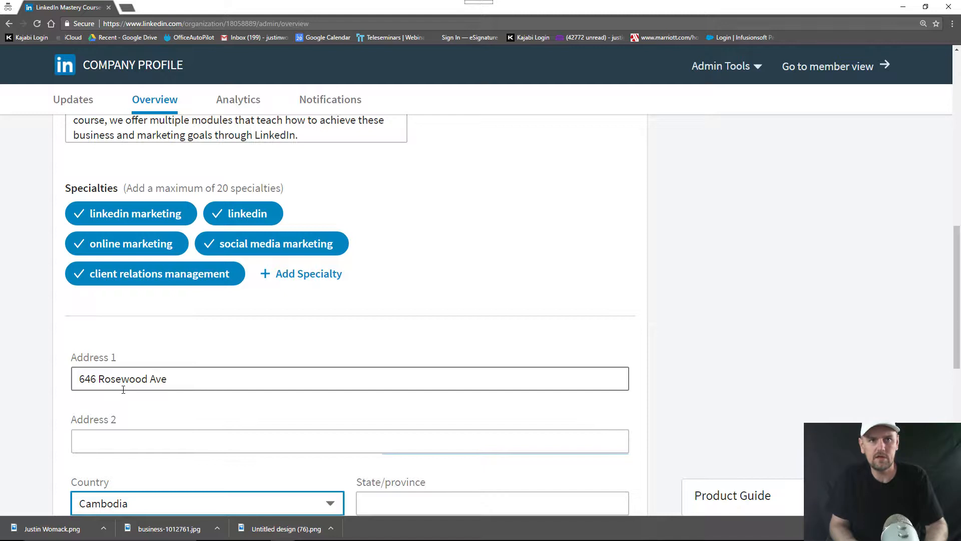
scroll(304, 395, "down", 4)
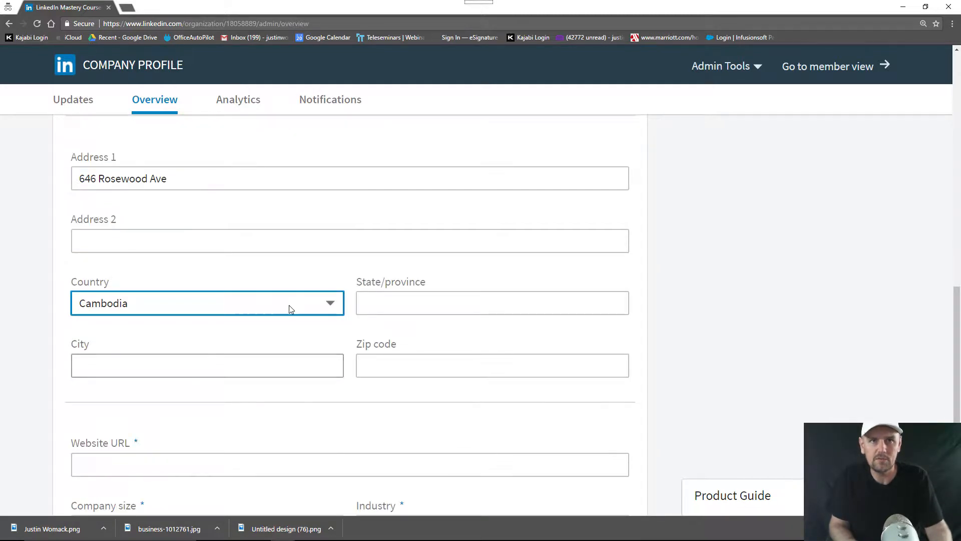
key("u")
key("u")
key("u")
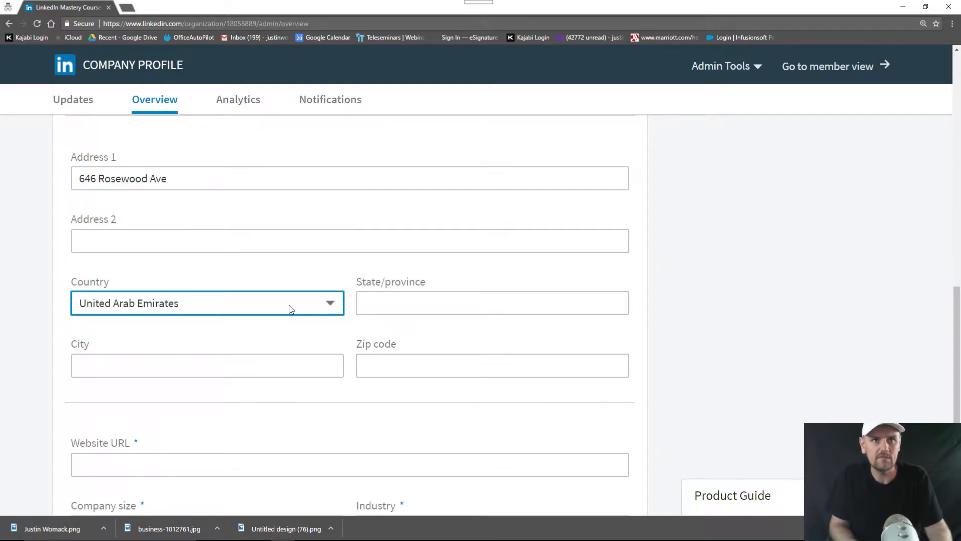
key("u")
key("u")
key("u")
key("u")
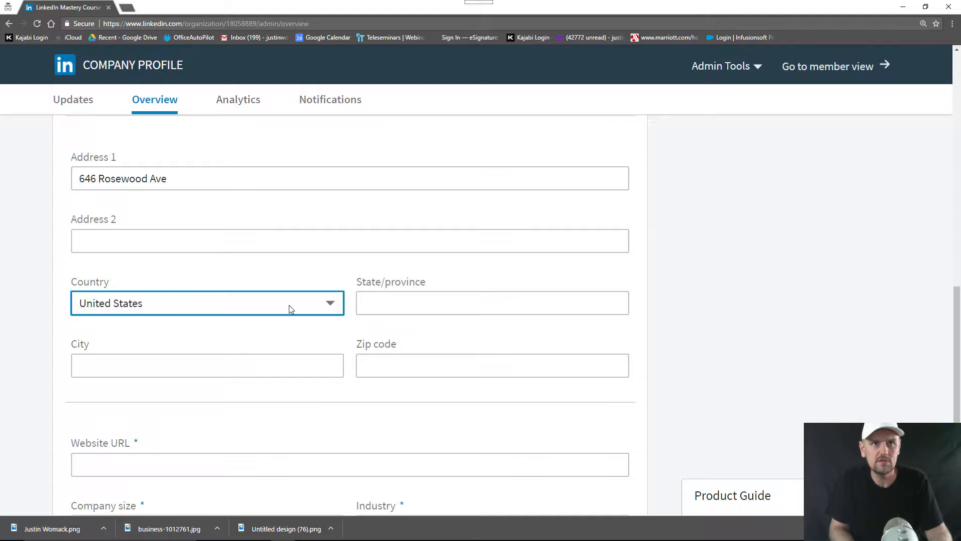
left_click(398, 307)
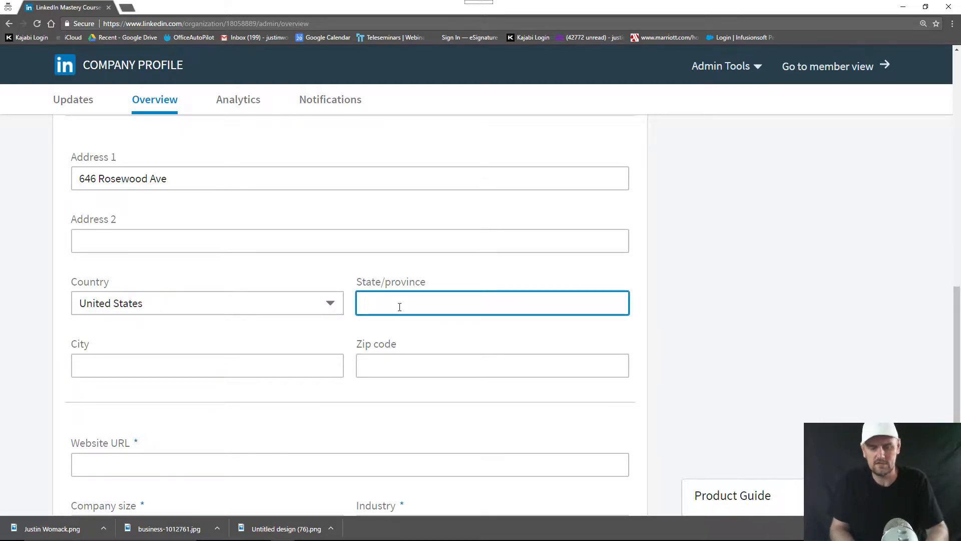
type("CA")
key("Tab")
type("Camari")
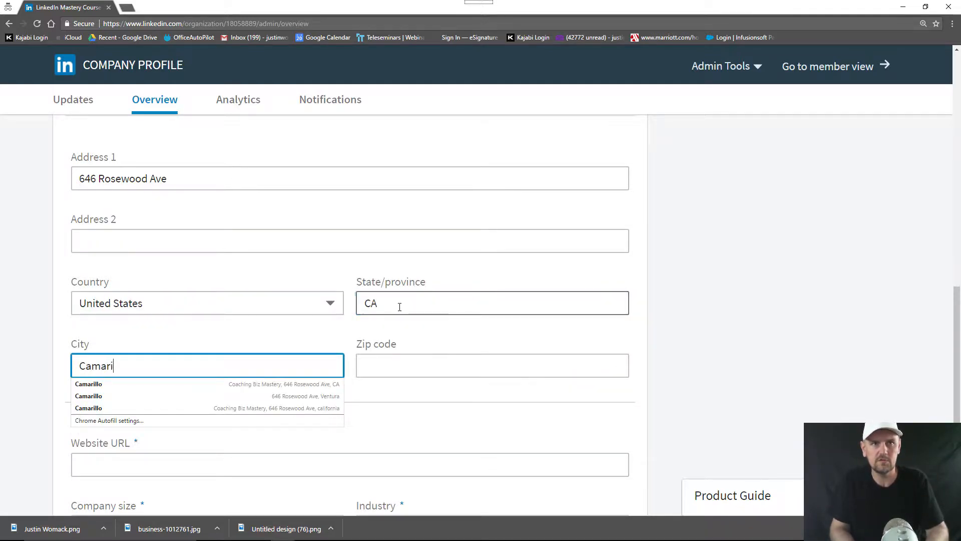
type("llo")
key("Tab")
type("C")
type("0")
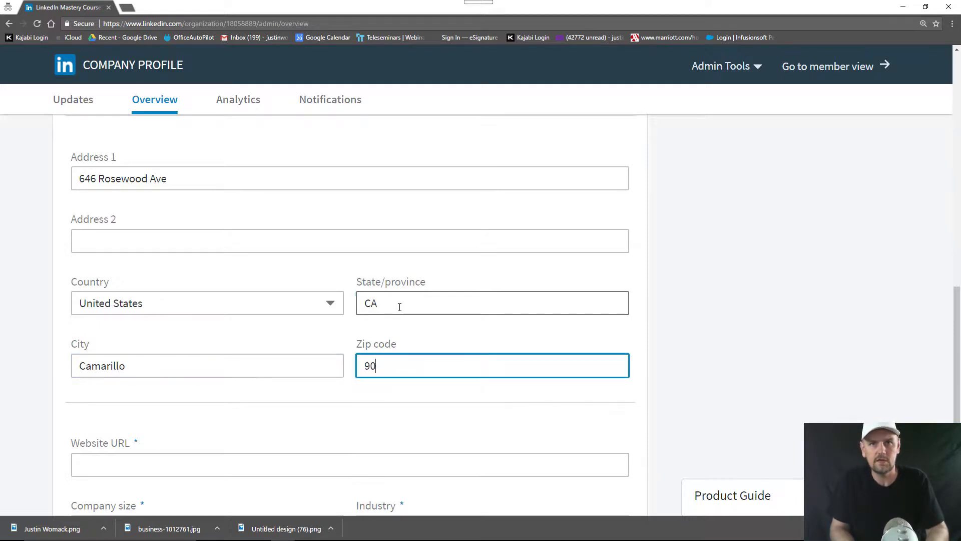
key("BackSpace")
type("3010")
key("Tab")
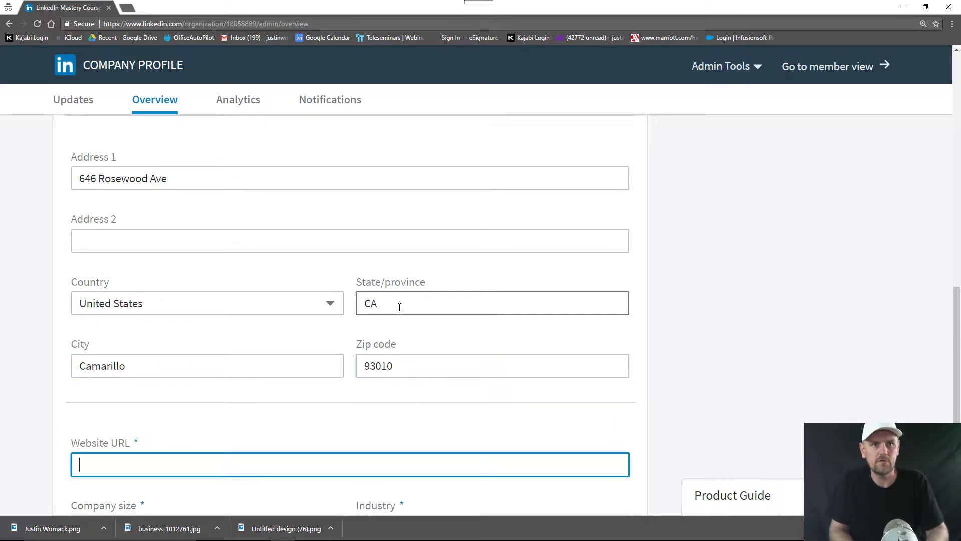
type("www.linkedin")
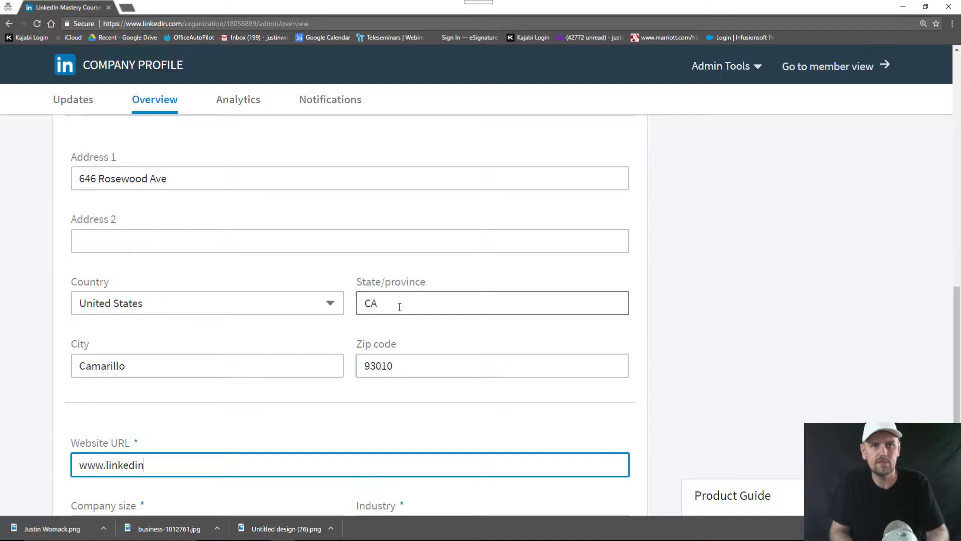
type("masterycourse.com")
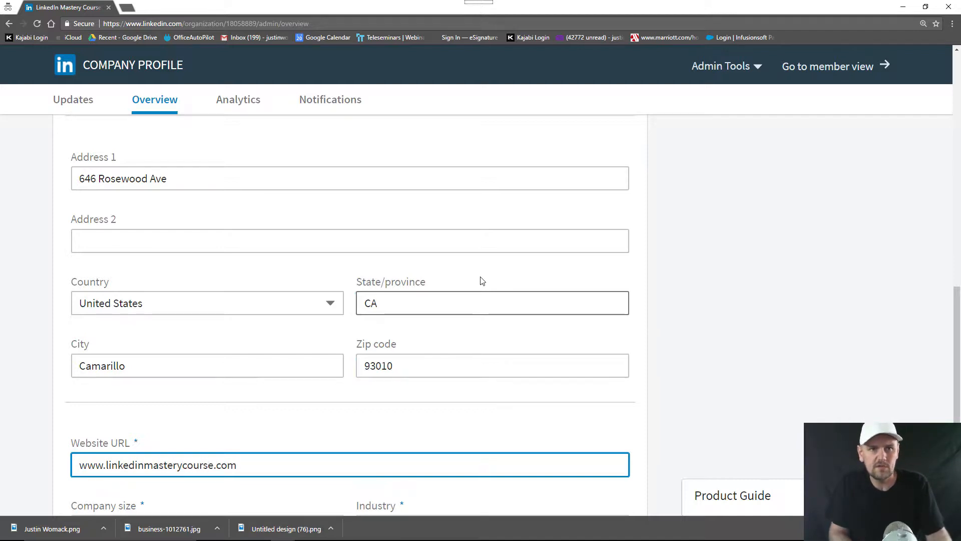
Set the company size to 2-10 employees
scroll(460, 284, "down", 4)
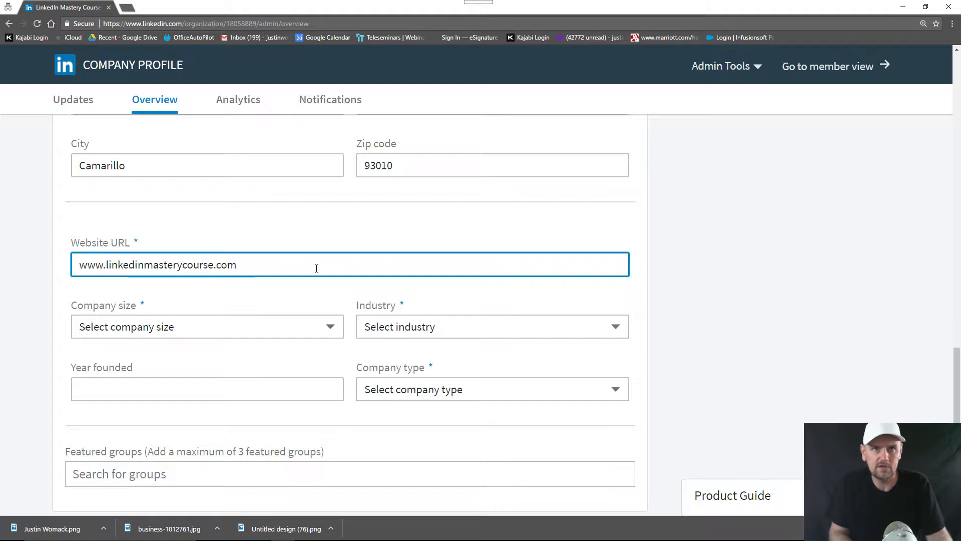
left_click(277, 328)
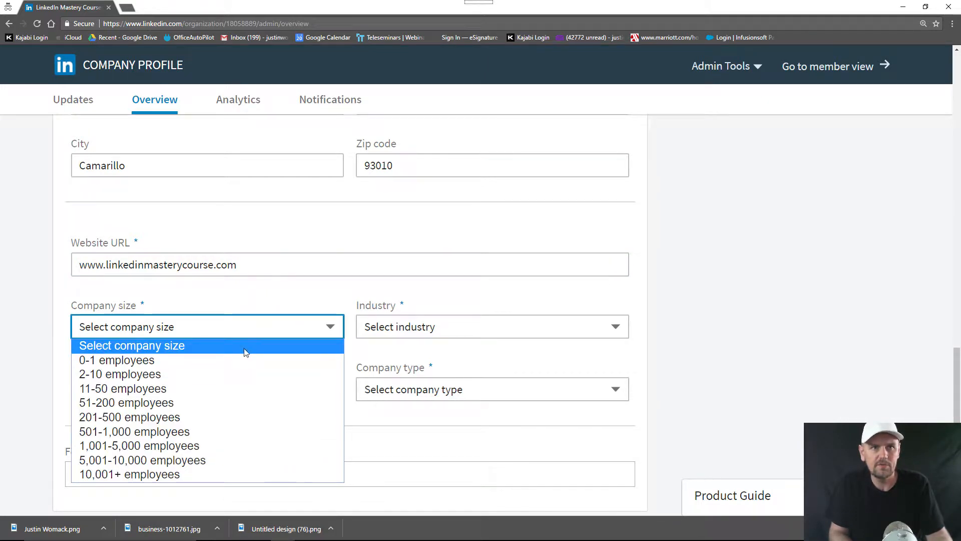
left_click(226, 373)
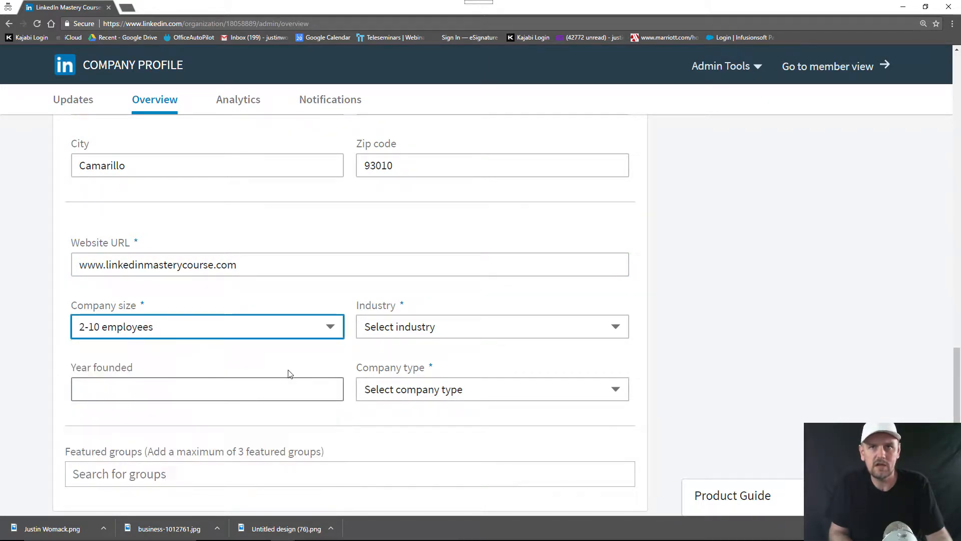
Choose Online Media as the industry
left_click(414, 332)
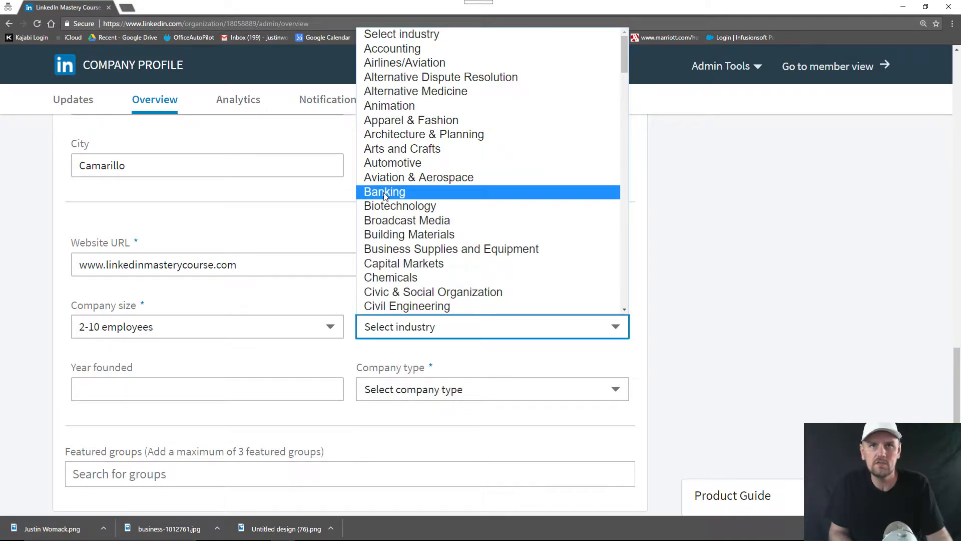
left_click(311, 211)
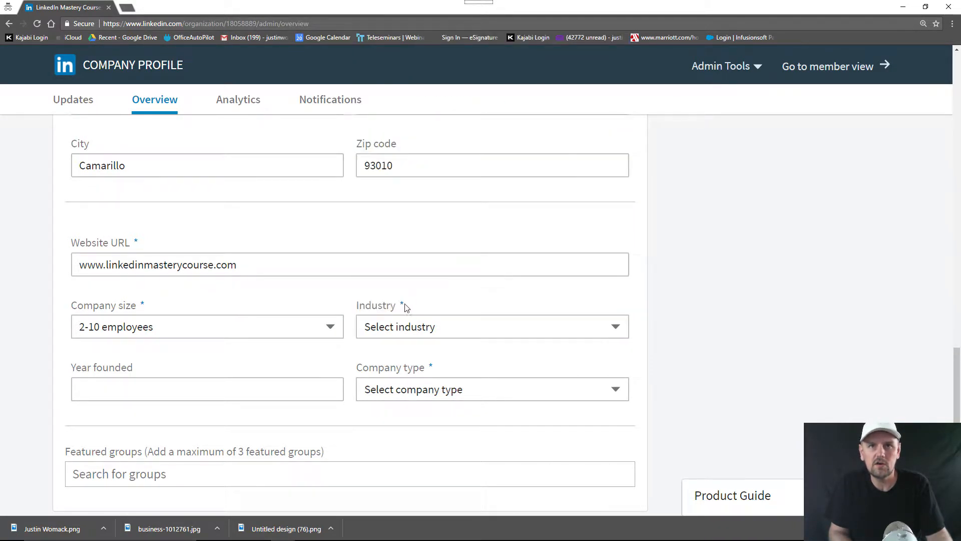
left_click(435, 330)
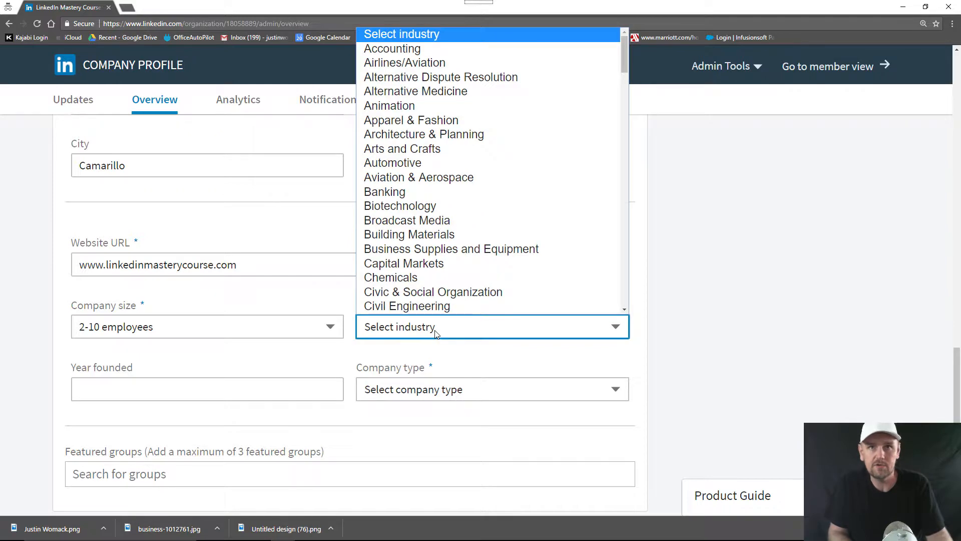
scroll(457, 163, "down", 3)
scroll(457, 163, "down", 15)
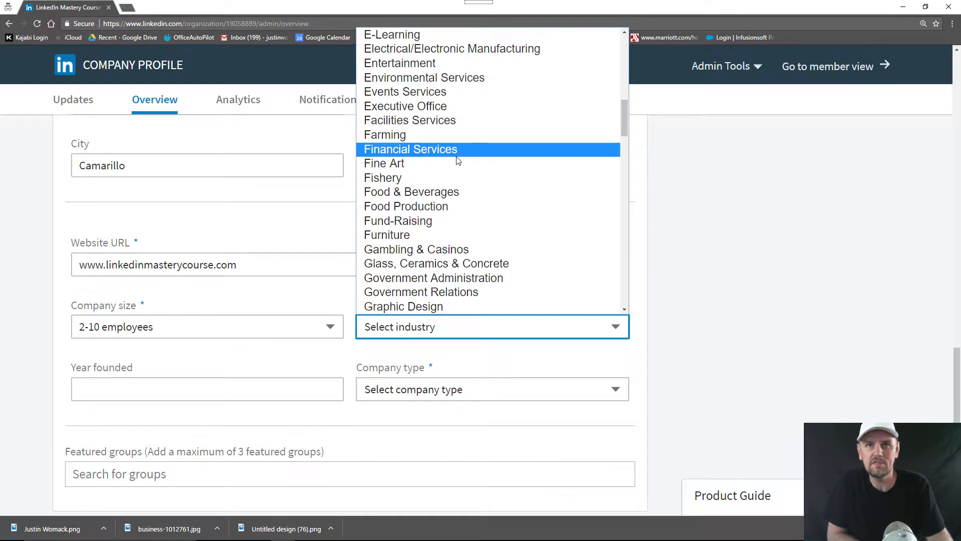
scroll(457, 159, "down", 20)
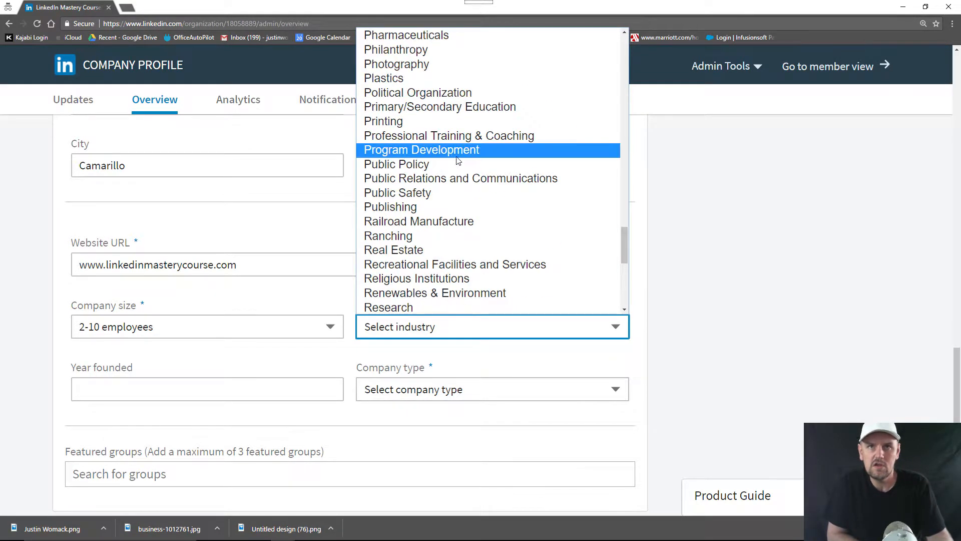
scroll(457, 215, "down", 1)
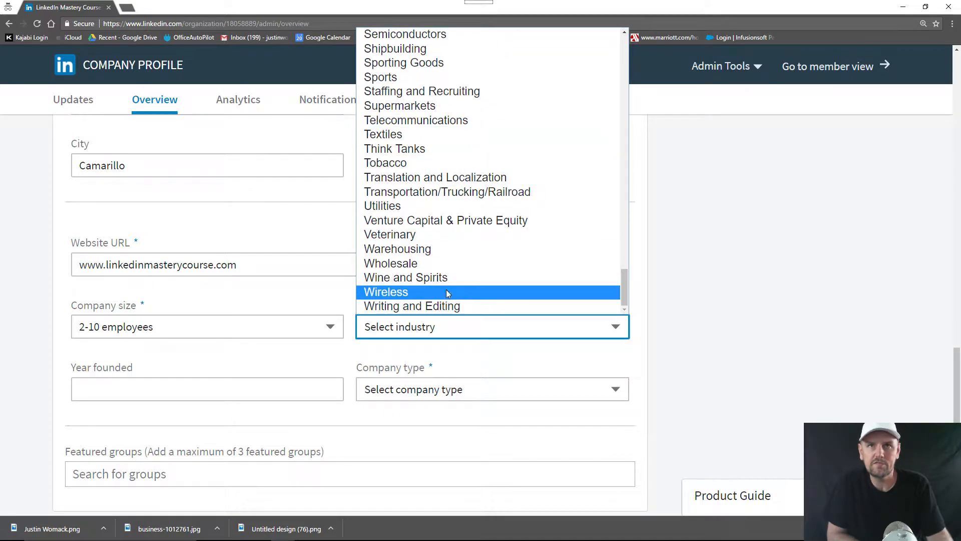
scroll(446, 287, "up", 3)
scroll(452, 230, "up", 4)
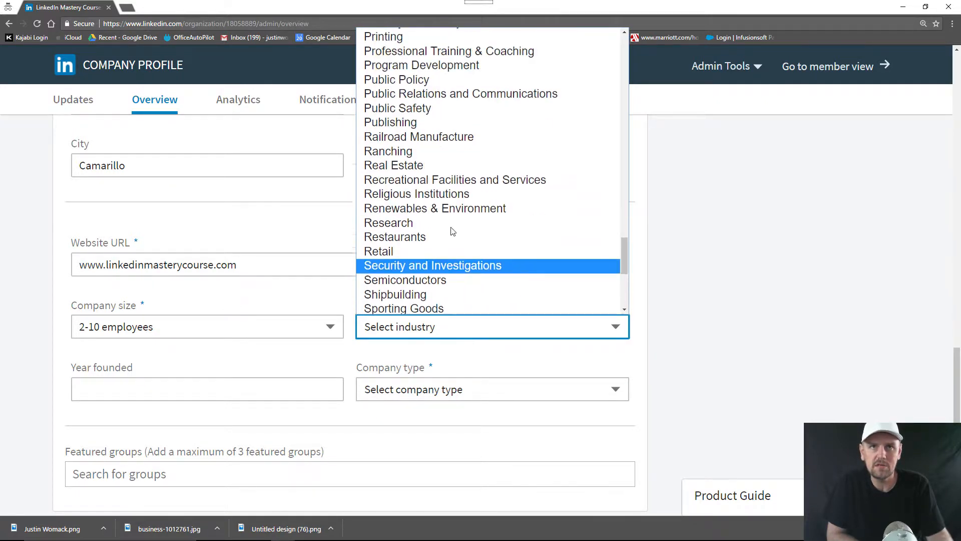
scroll(450, 237, "down", 2)
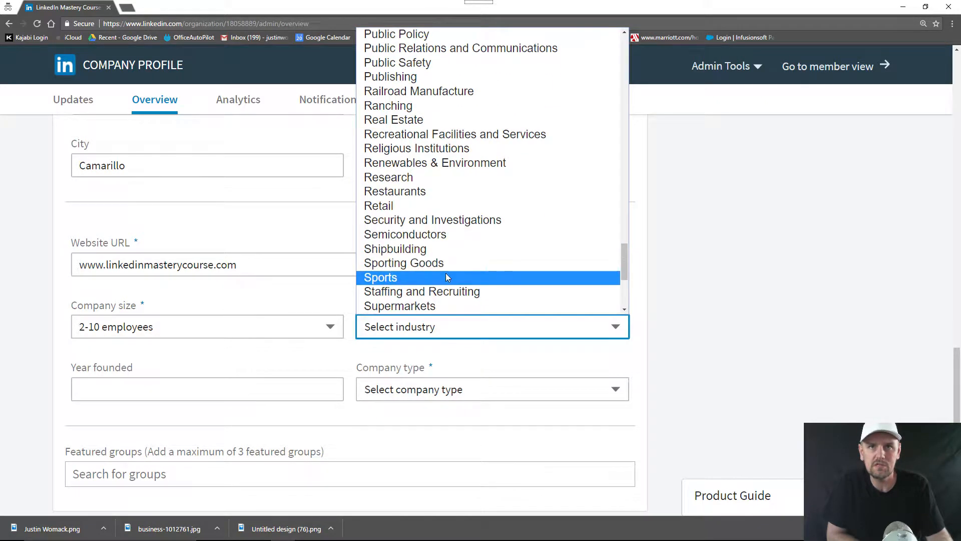
scroll(446, 263, "up", 2)
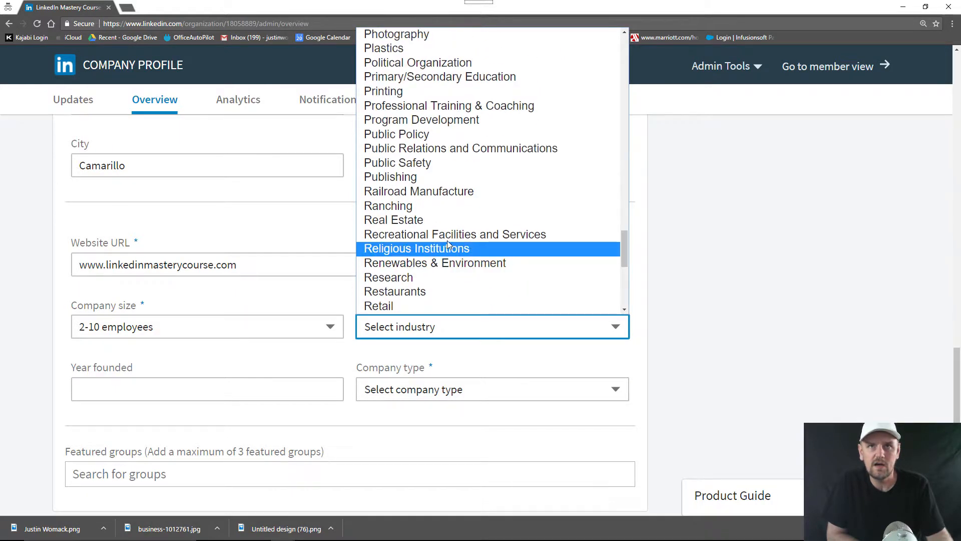
scroll(448, 248, "up", 4)
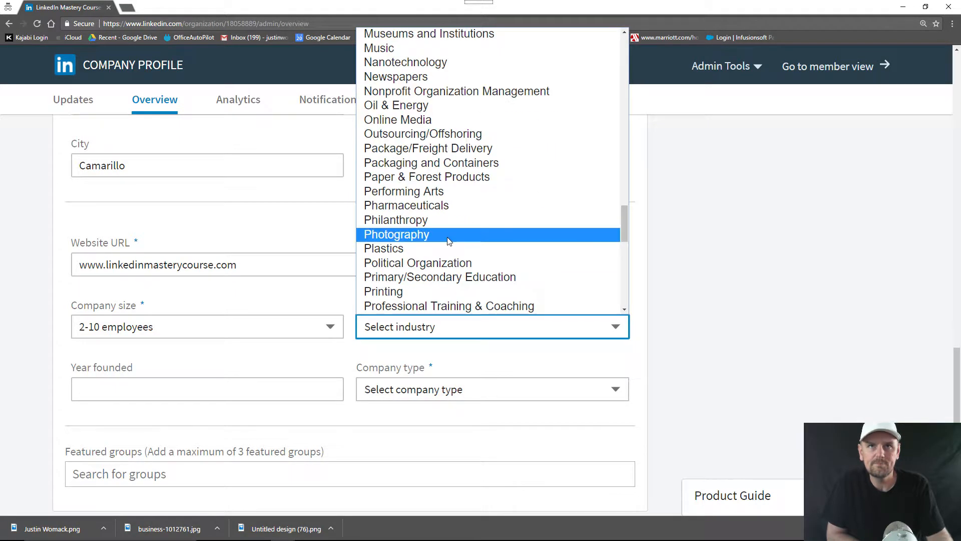
left_click(456, 120)
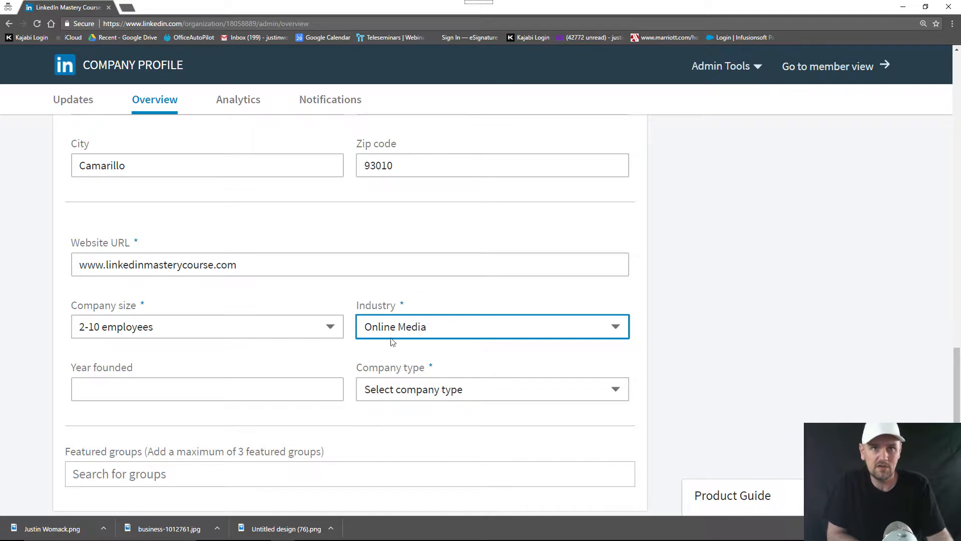
Enter 2017 as the founding year and set the company type to Partnership
left_click(274, 386)
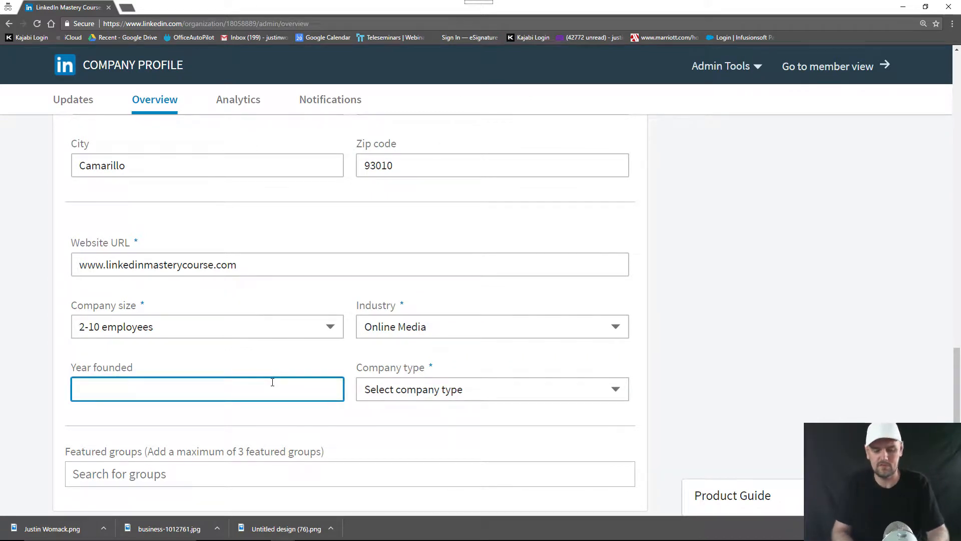
type("2017")
key("Tab")
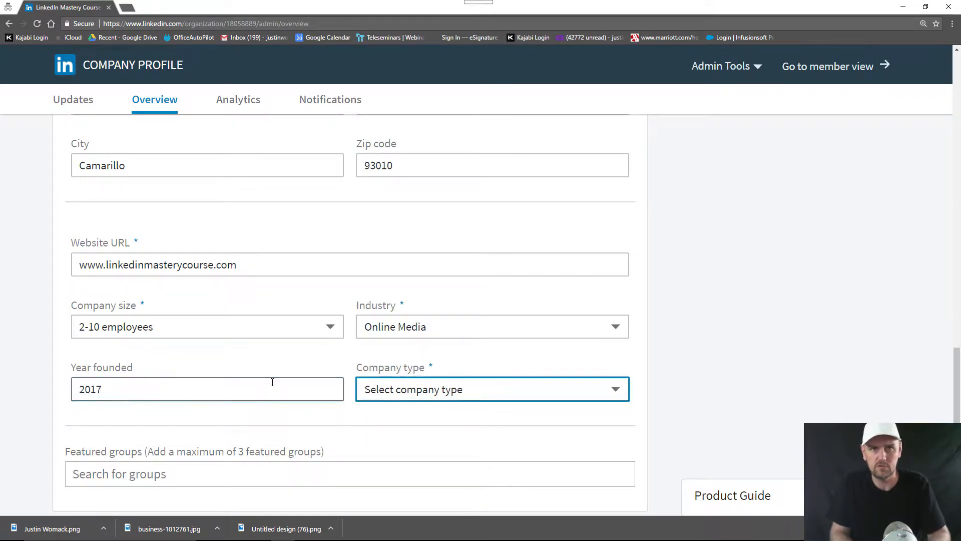
left_click(566, 388)
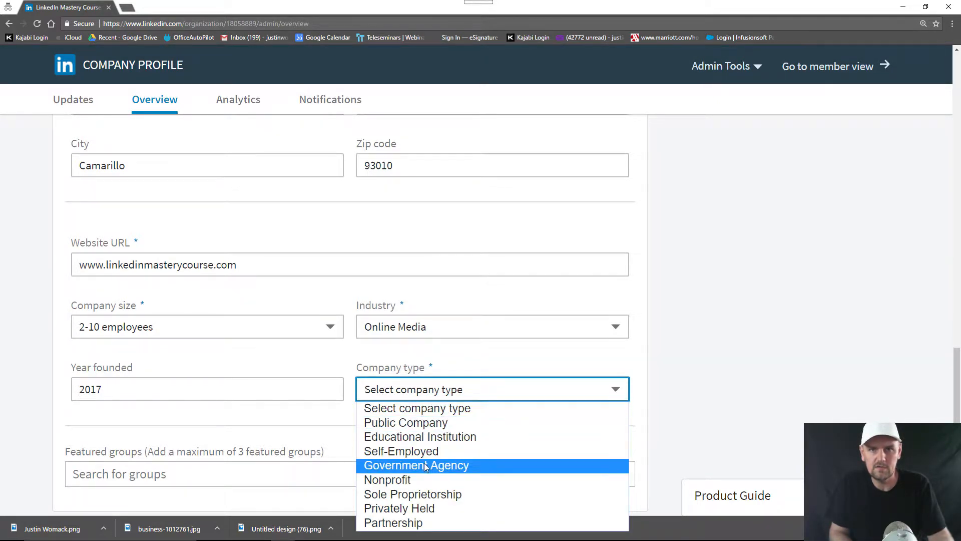
left_click(422, 523)
Return to the top of the Overview editor and start uploading a logo
left_click(339, 412)
scroll(320, 395, "down", 1)
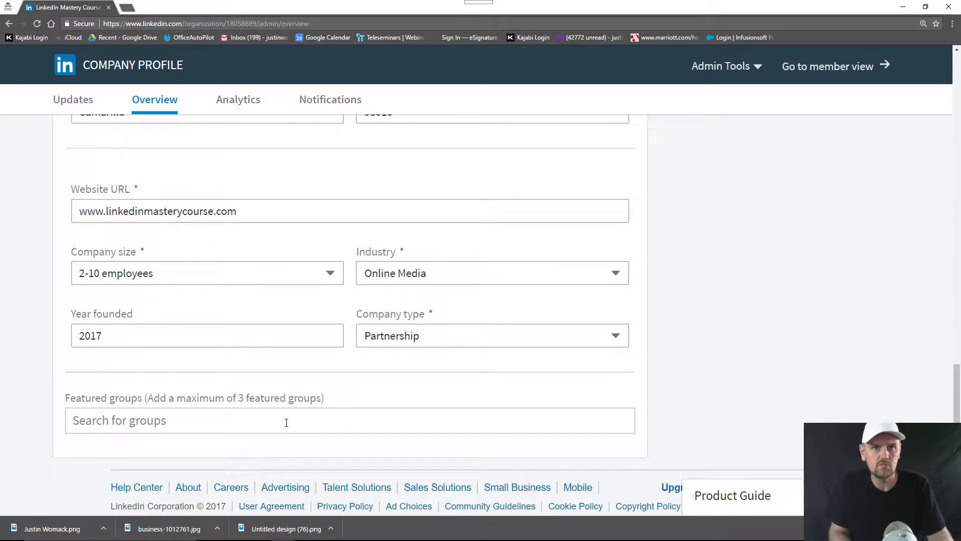
scroll(337, 422, "up", 11)
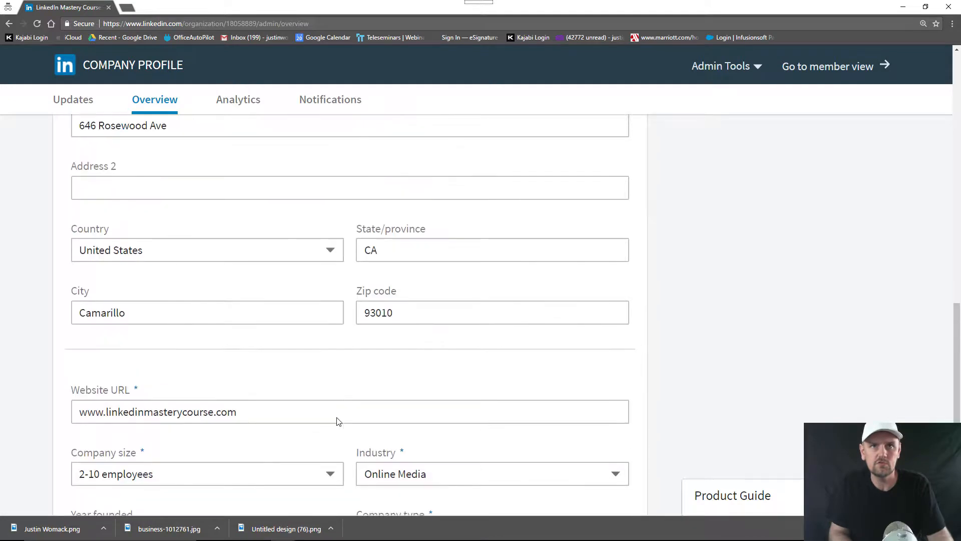
scroll(419, 412, "up", 8)
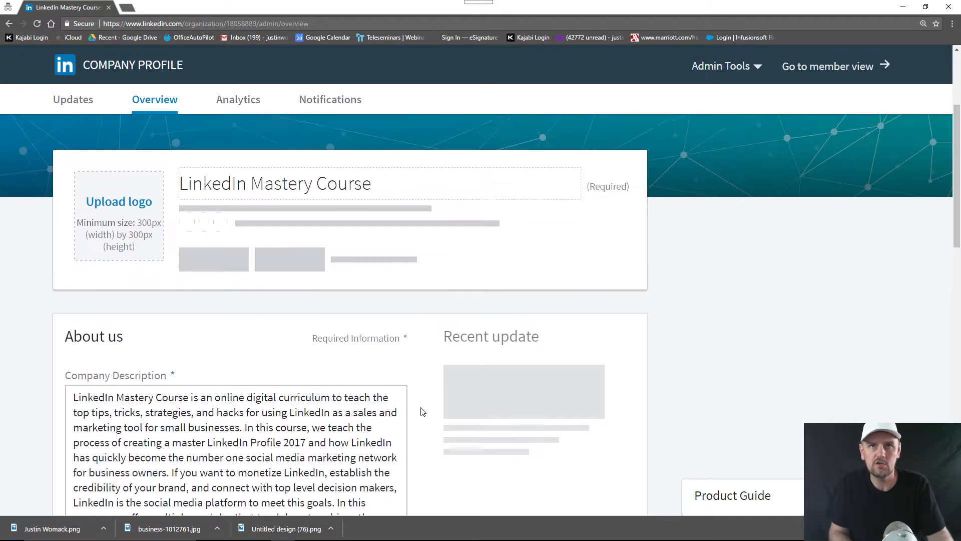
scroll(435, 411, "down", 10)
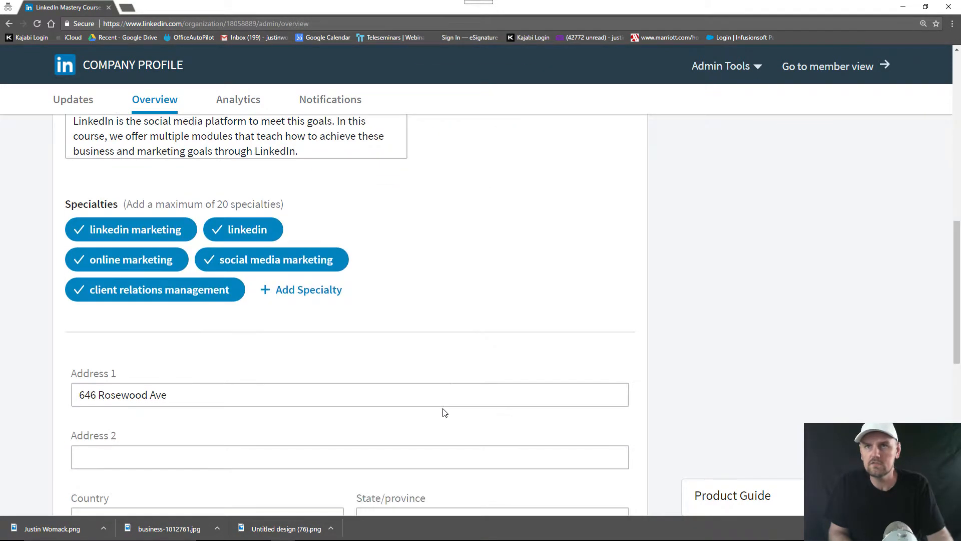
scroll(442, 411, "up", 10)
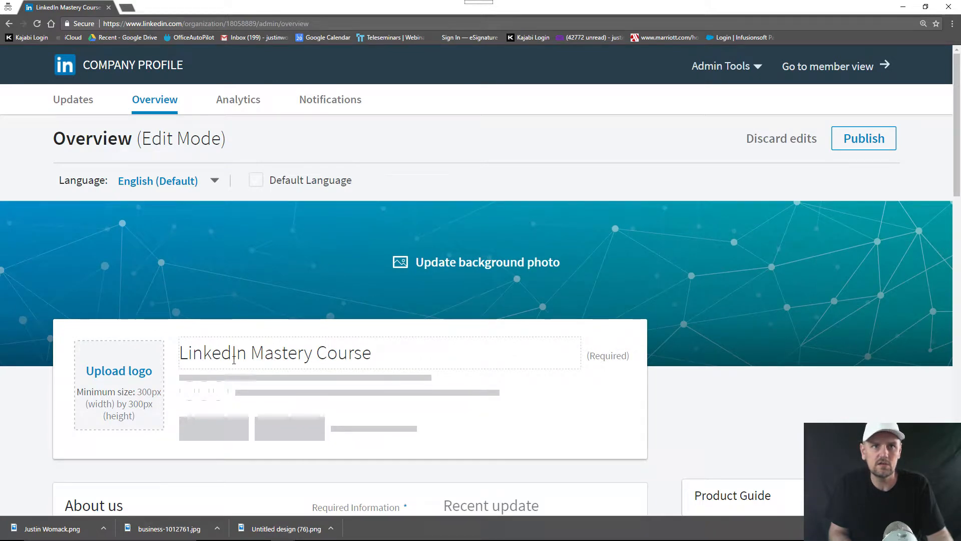
left_click(113, 373)
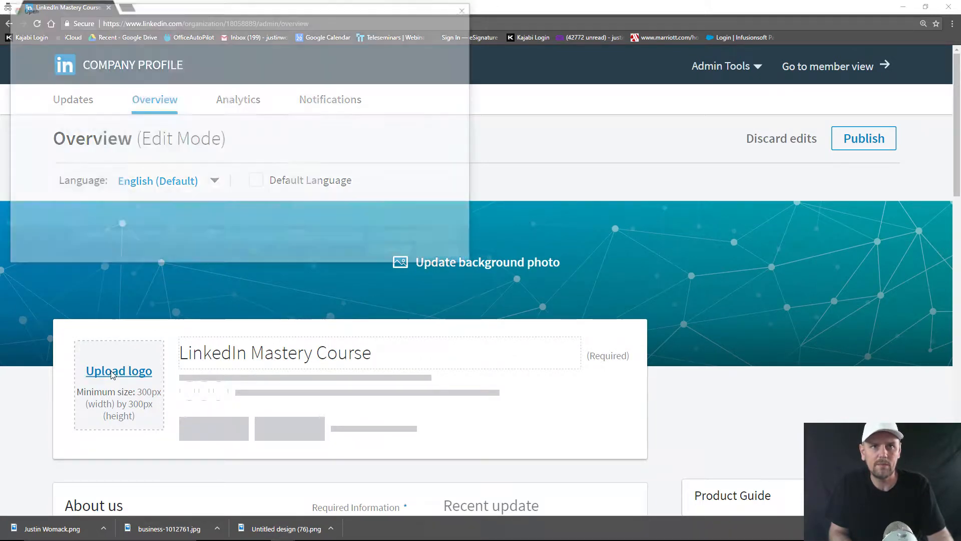
Upload 'Untitled design (68)' from Downloads as the company logo
scroll(288, 154, "down", 6)
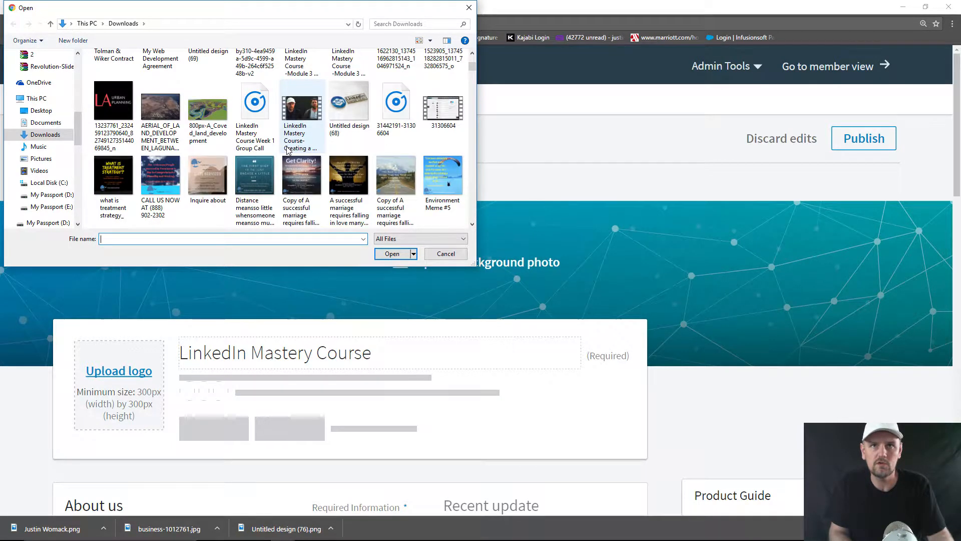
scroll(288, 151, "down", 4)
scroll(289, 151, "up", 3)
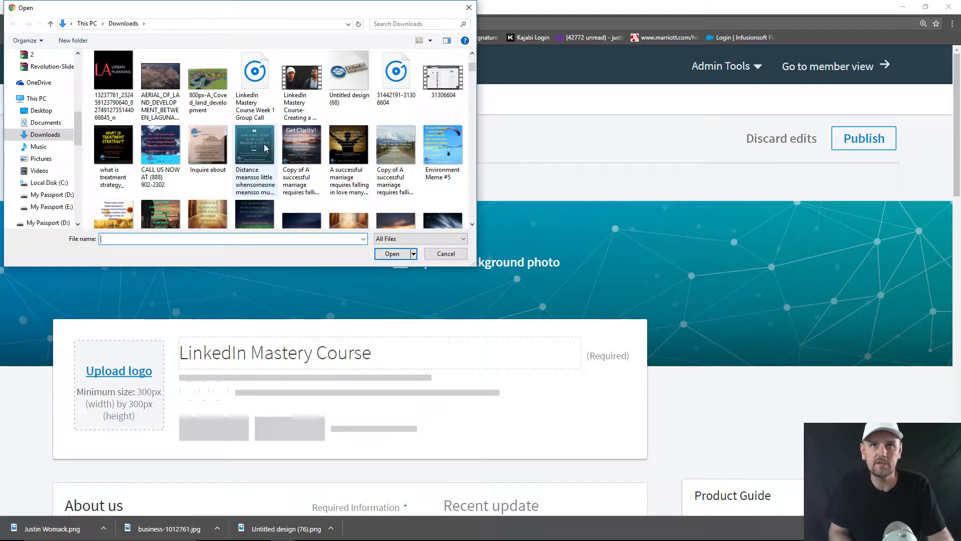
double_click(349, 75)
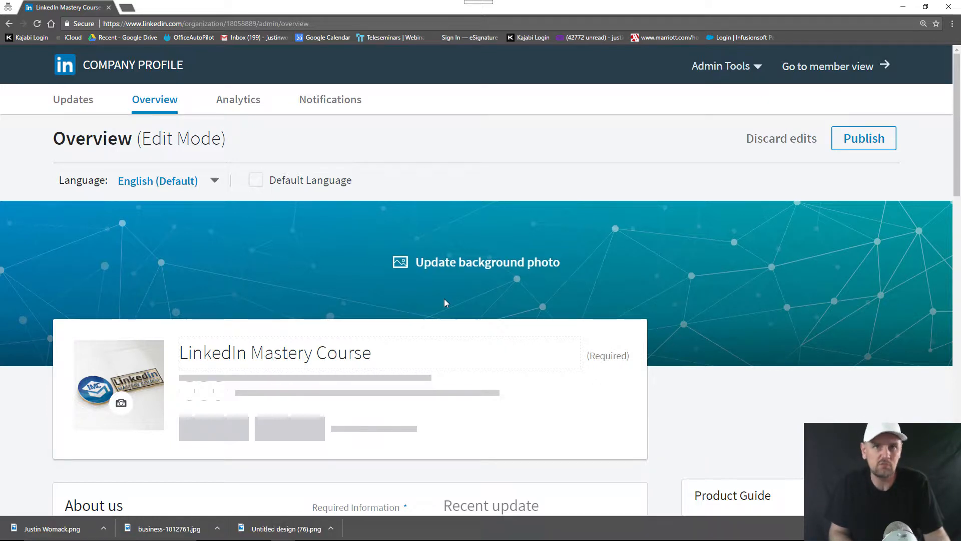
Upload the Social Media | Marketing | Web image as the header background photo
left_click(410, 269)
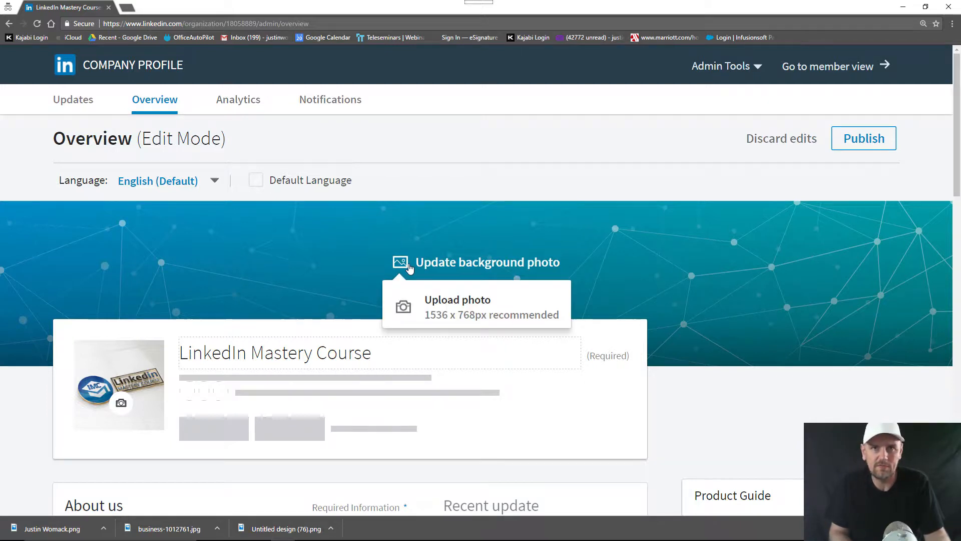
left_click(418, 300)
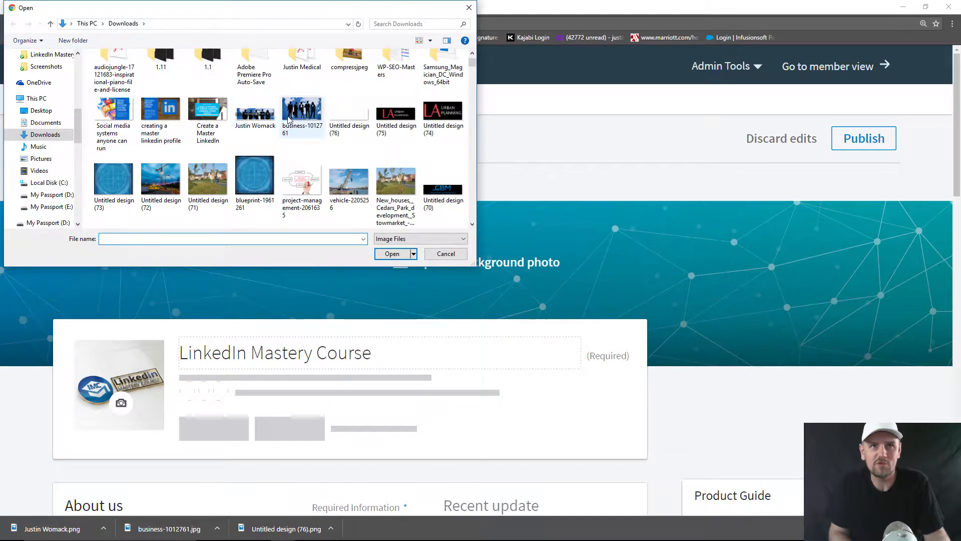
double_click(268, 120)
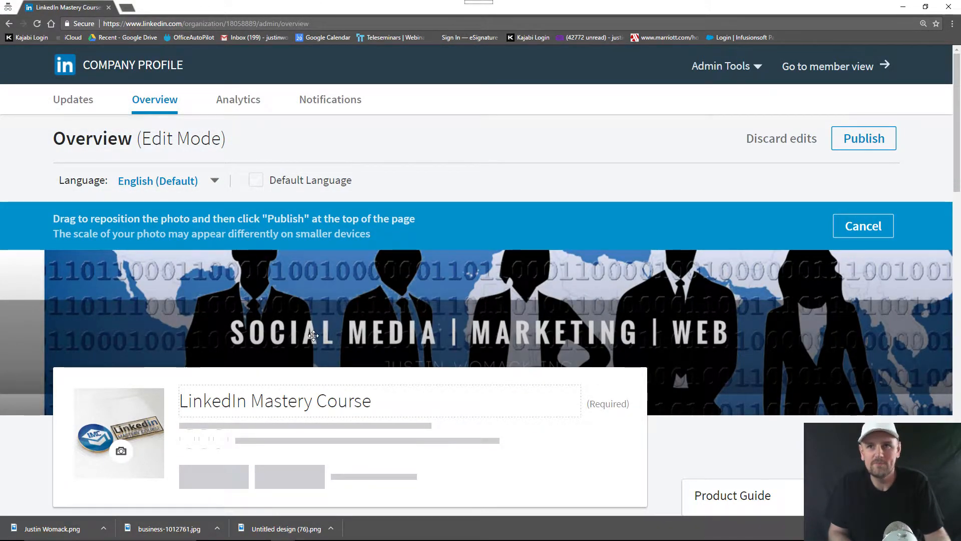
scroll(347, 347, "down", 3)
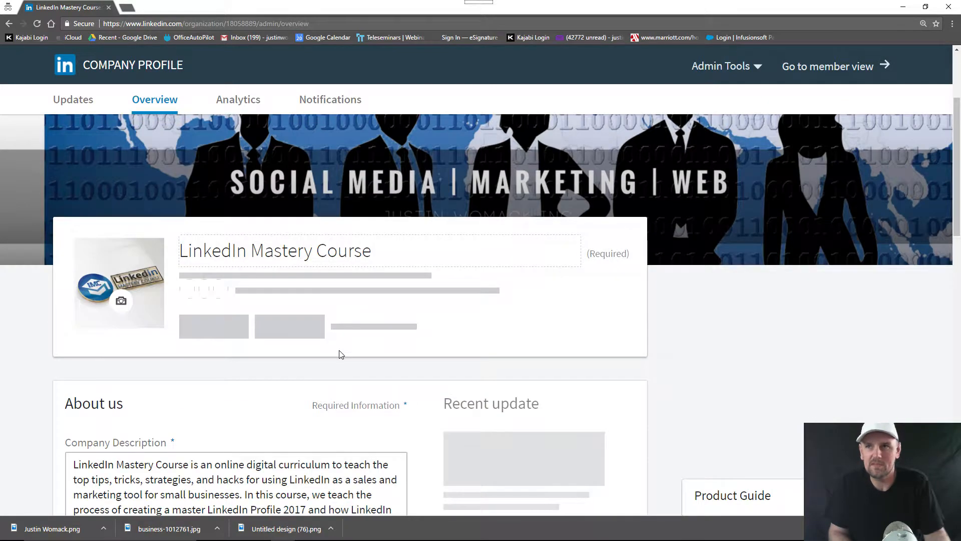
scroll(340, 354, "up", 1)
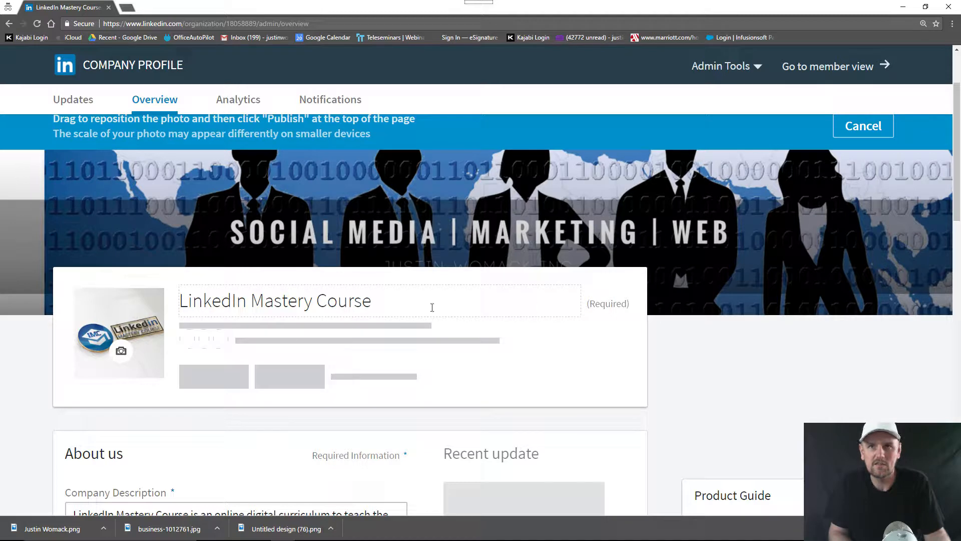
scroll(434, 350, "down", 2)
scroll(434, 351, "up", 3)
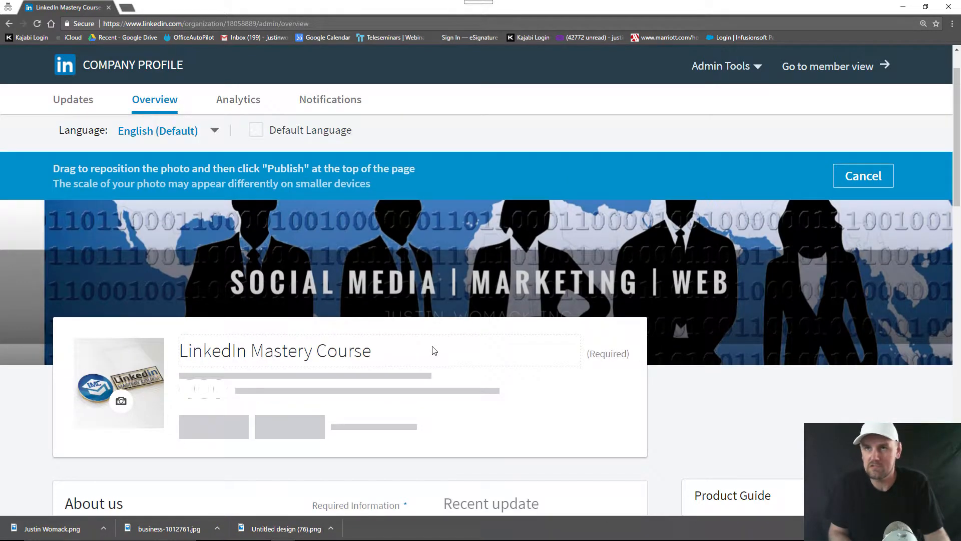
scroll(411, 281, "down", 6)
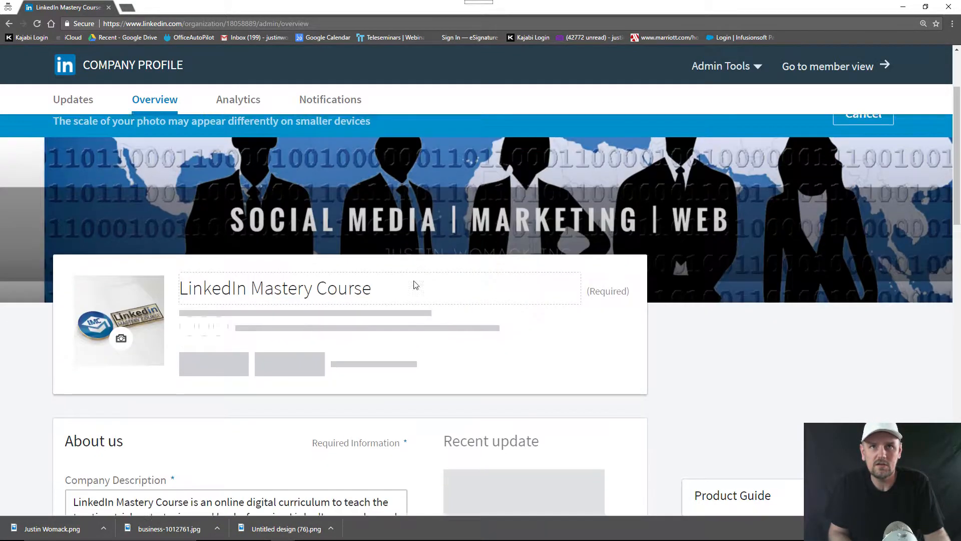
scroll(408, 298, "up", 6)
Discard the new banner and try publishing, then reload the page to clear the errors
left_click(859, 228)
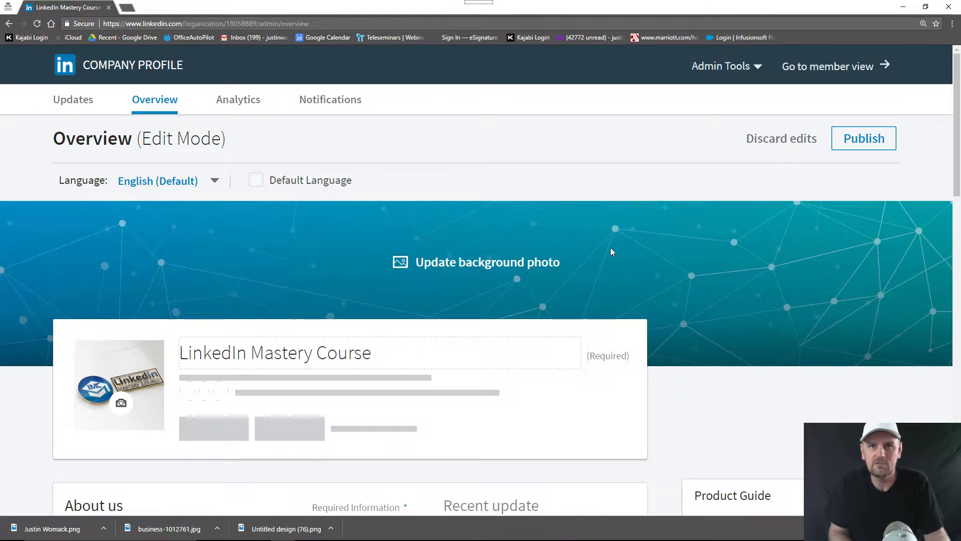
left_click(848, 138)
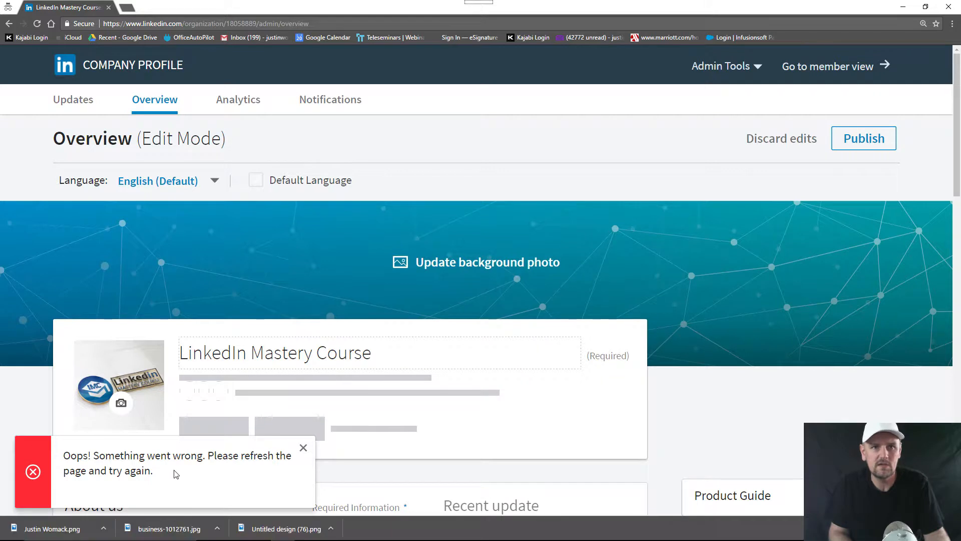
left_click(304, 449)
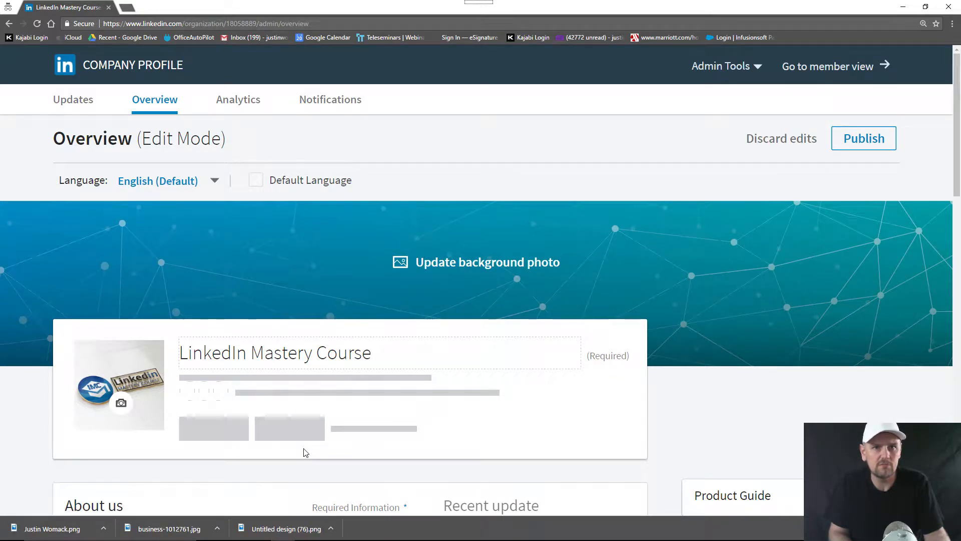
left_click(864, 143)
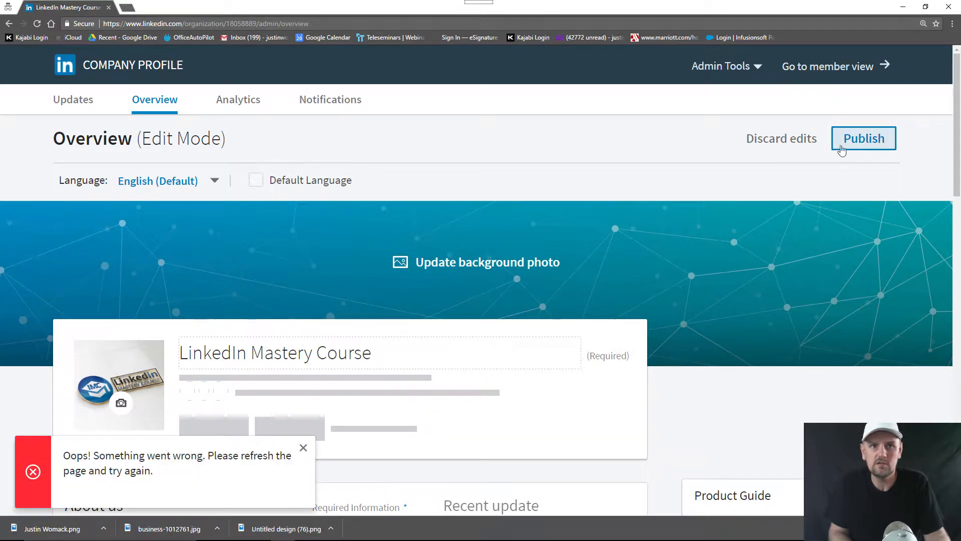
left_click(302, 448)
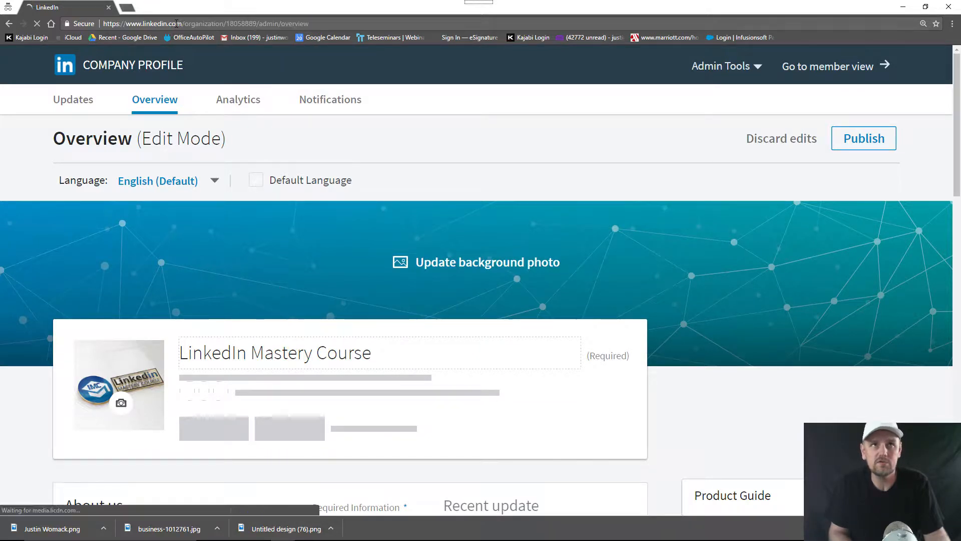
key("F5")
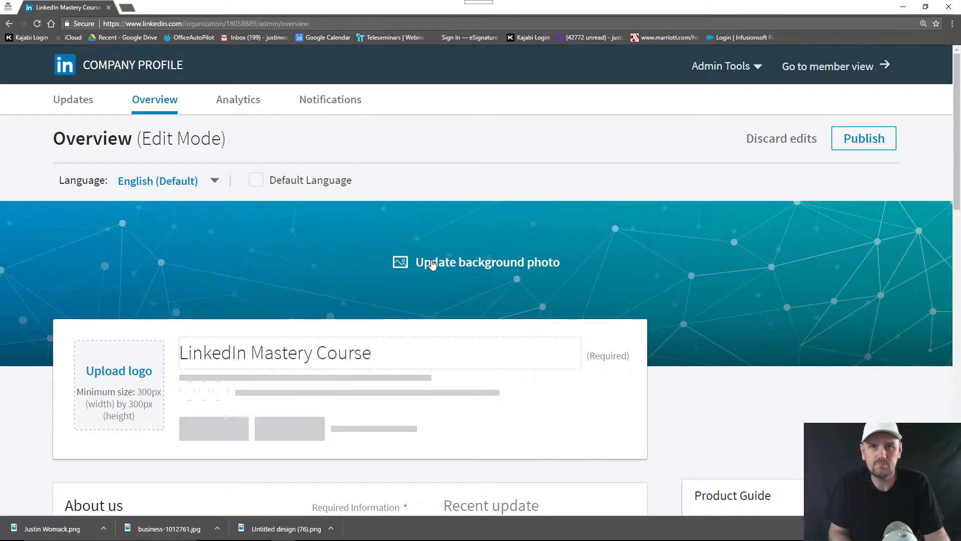
Publish the company page edits successfully
scroll(432, 266, "down", 6)
left_click(382, 263)
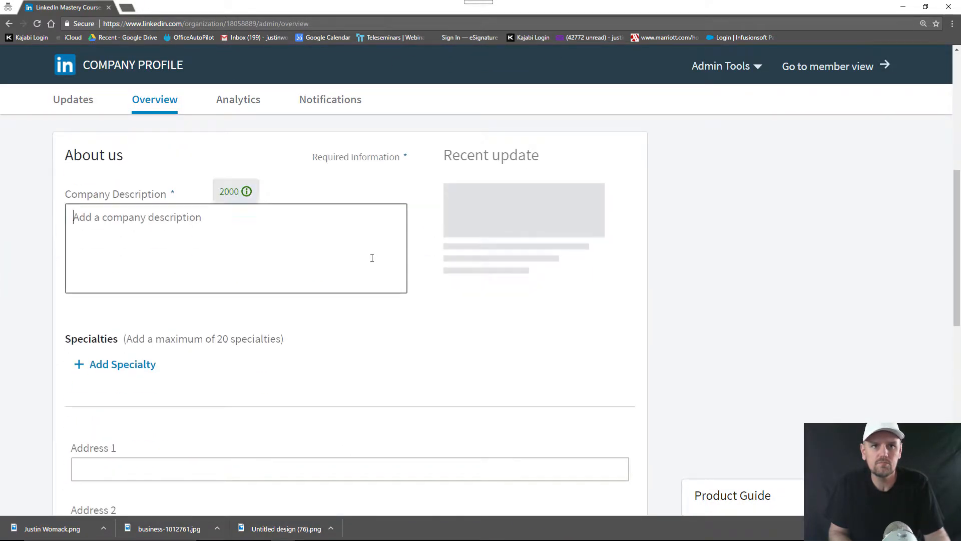
scroll(373, 257, "down", 9)
scroll(390, 279, "up", 15)
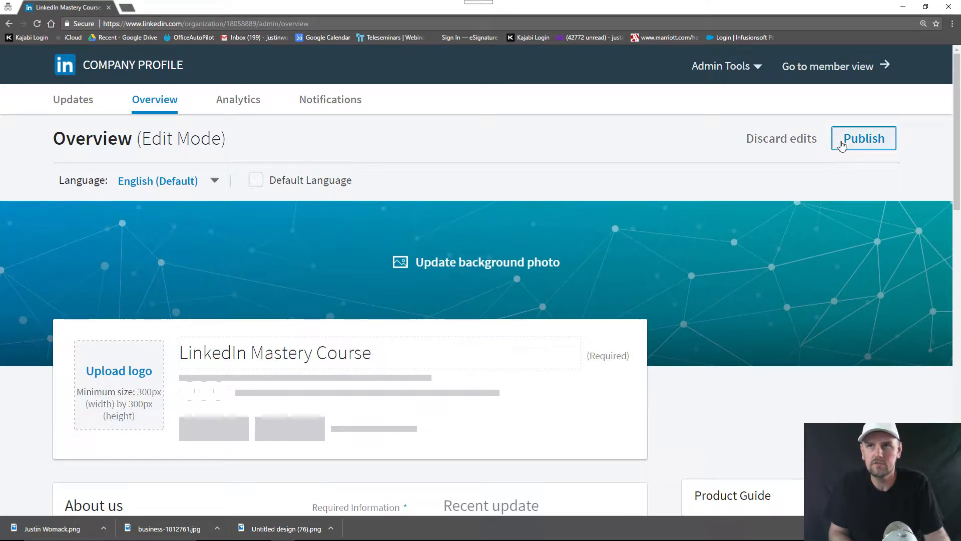
left_click(861, 140)
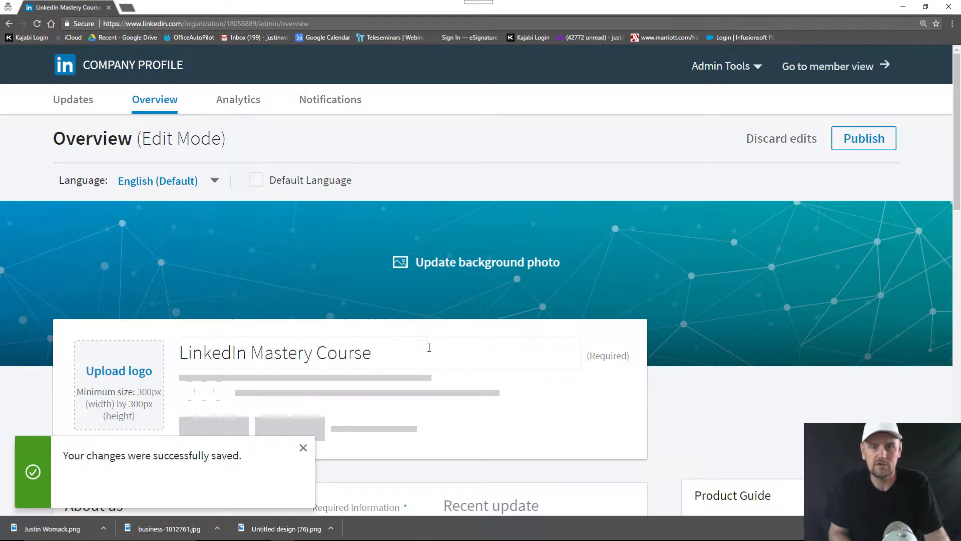
Paste the course overview into the empty Company Description box
scroll(429, 347, "down", 4)
left_click(322, 371)
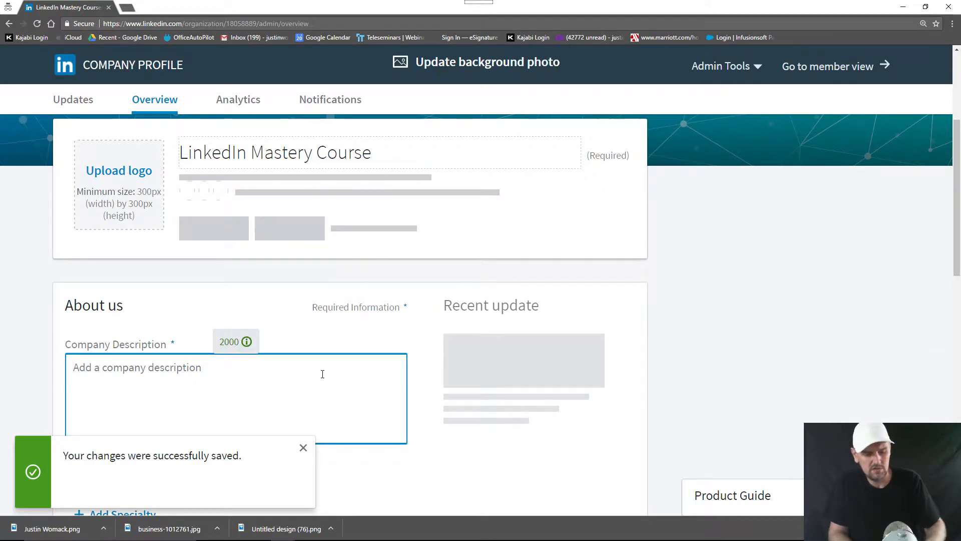
key("ctrl+v")
scroll(858, 212, "up", 4)
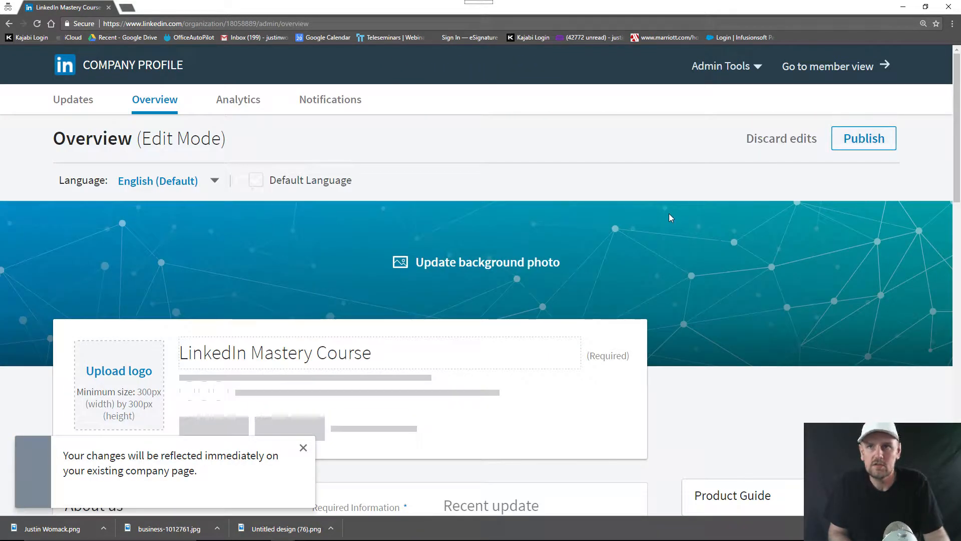
scroll(635, 219, "down", 8)
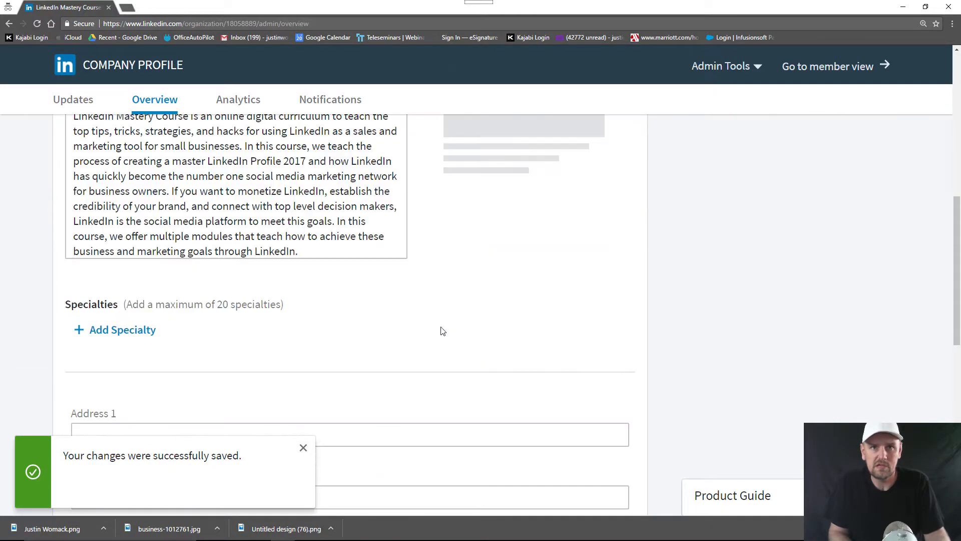
scroll(289, 309, "down", 5)
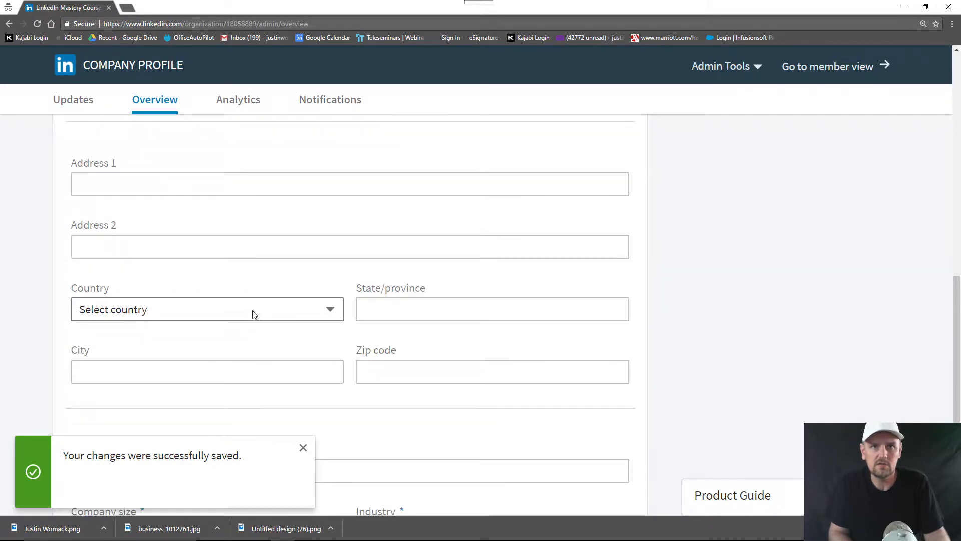
Enter the company's street address in Address 1 and set the country to United States
left_click(238, 175)
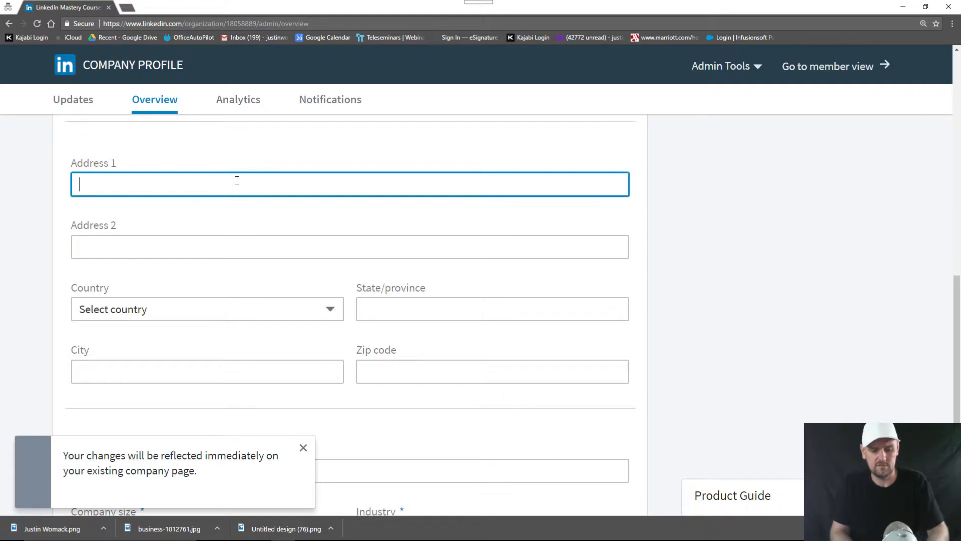
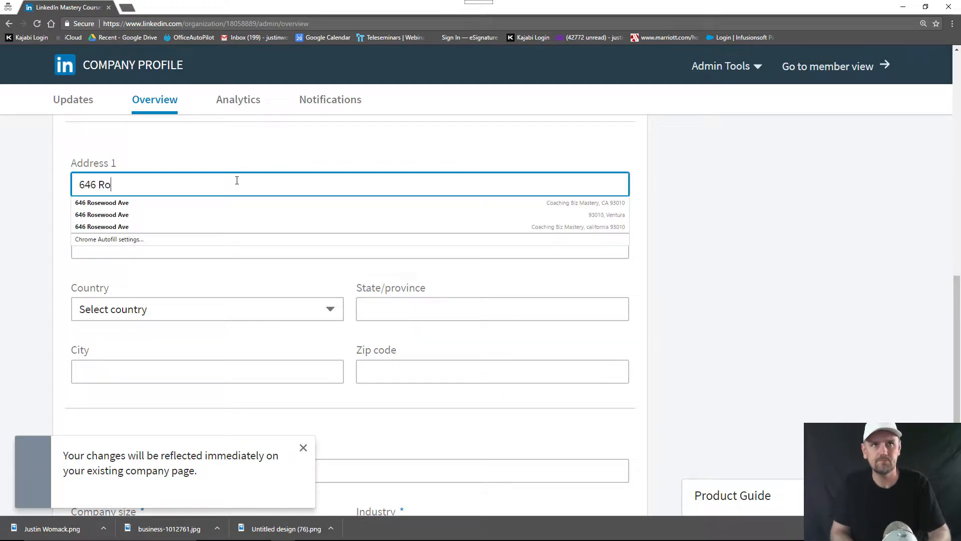
key("Tab")
key("Tab")
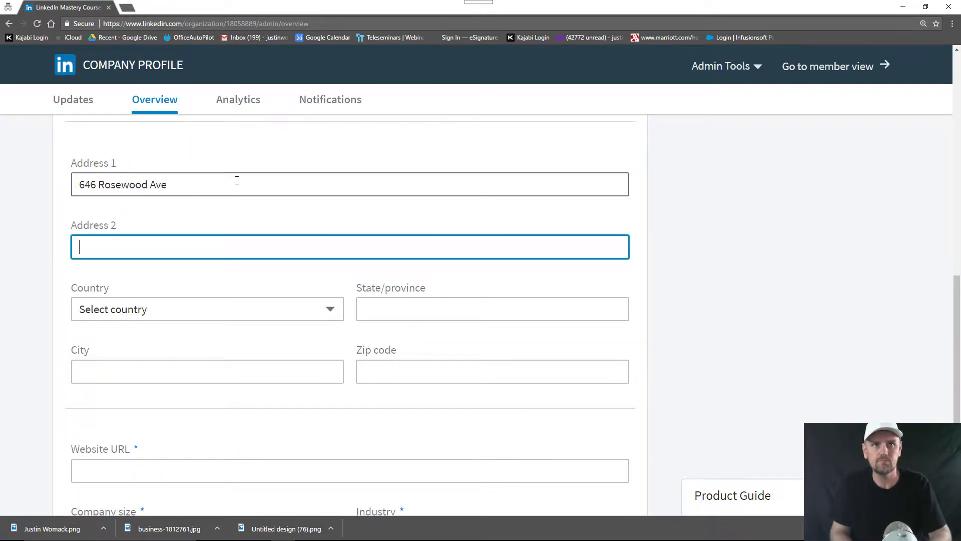
key("u")
key("u")
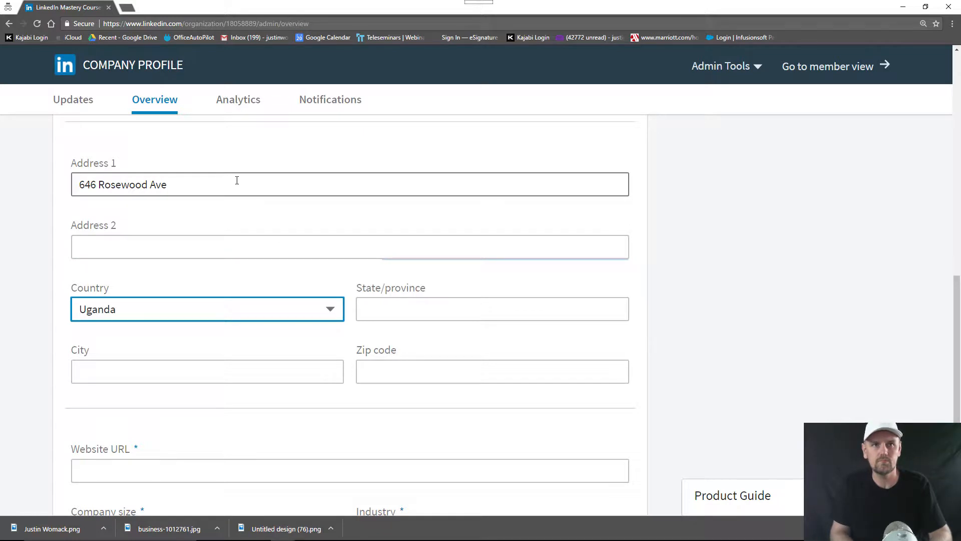
key("u")
key("u")
key("u")
key("u")
key("u")
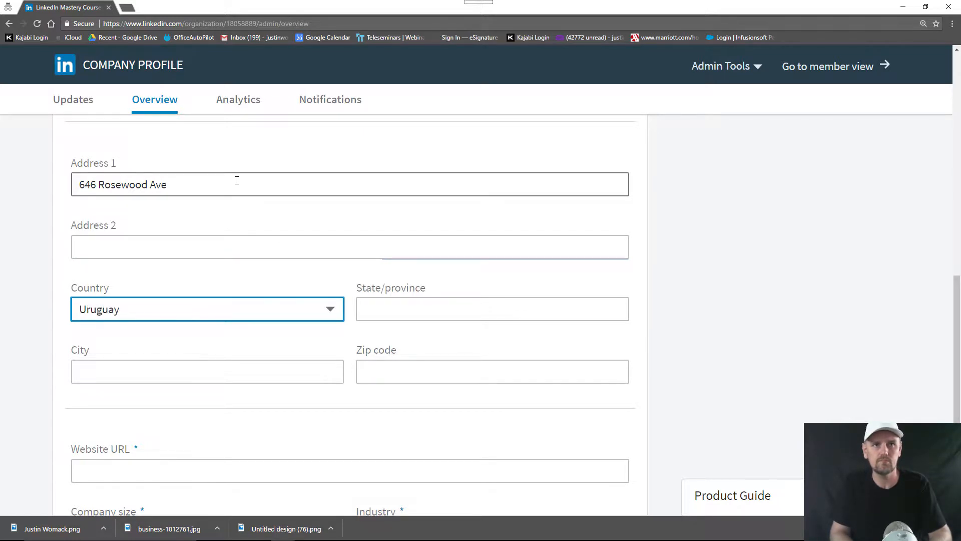
key("u")
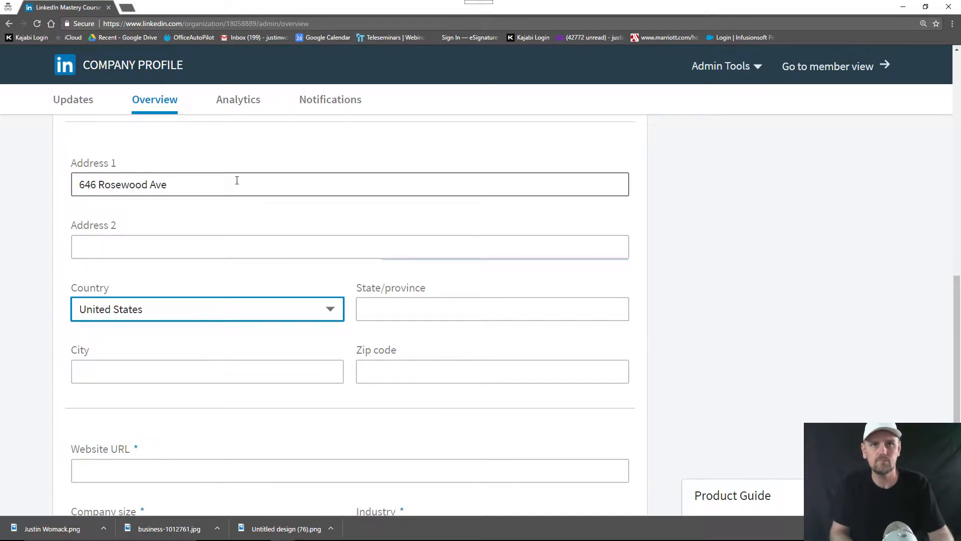
Fill in the company's state, city and zip code in the location fields
left_click(541, 303)
type("CA")
key("Tab")
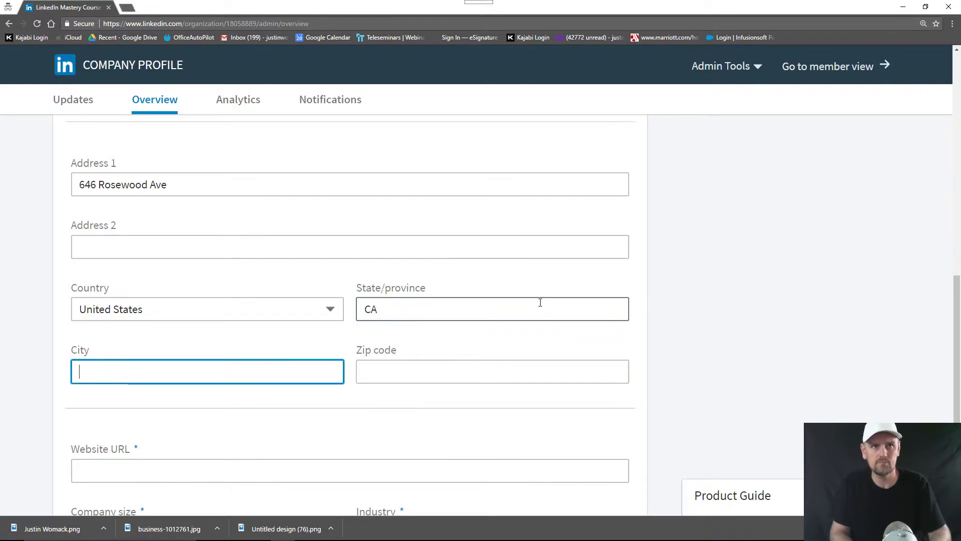
type("Camarillo")
key("Tab")
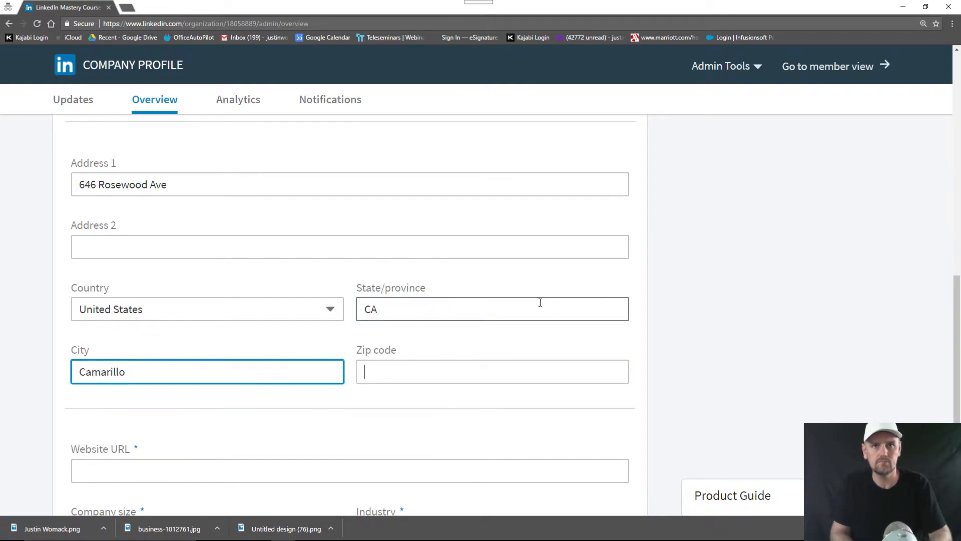
type("93010")
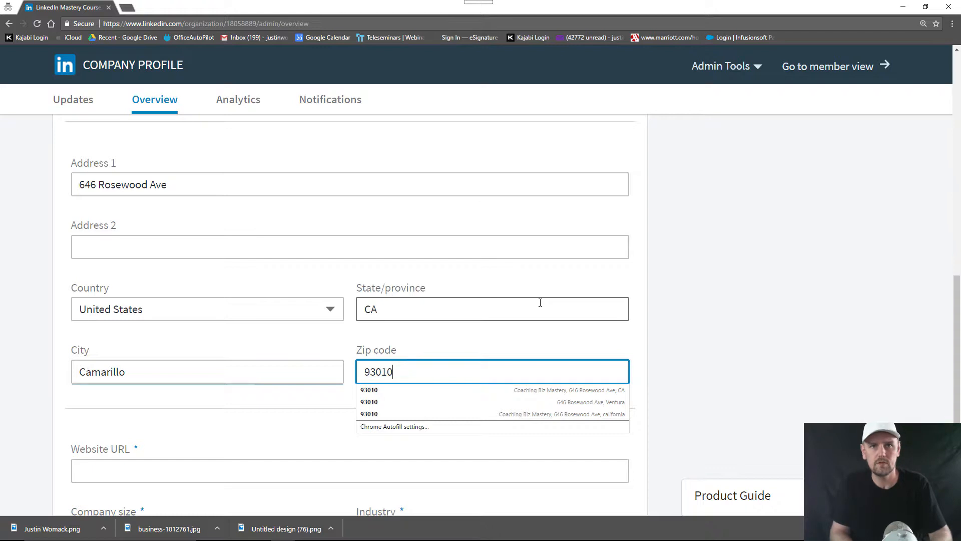
key("Tab")
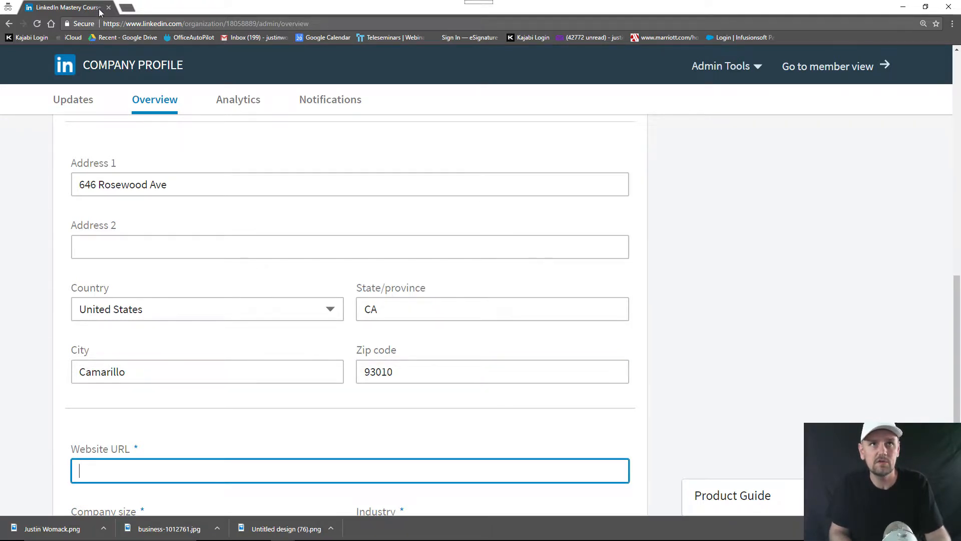
left_click(126, 8)
type("www.")
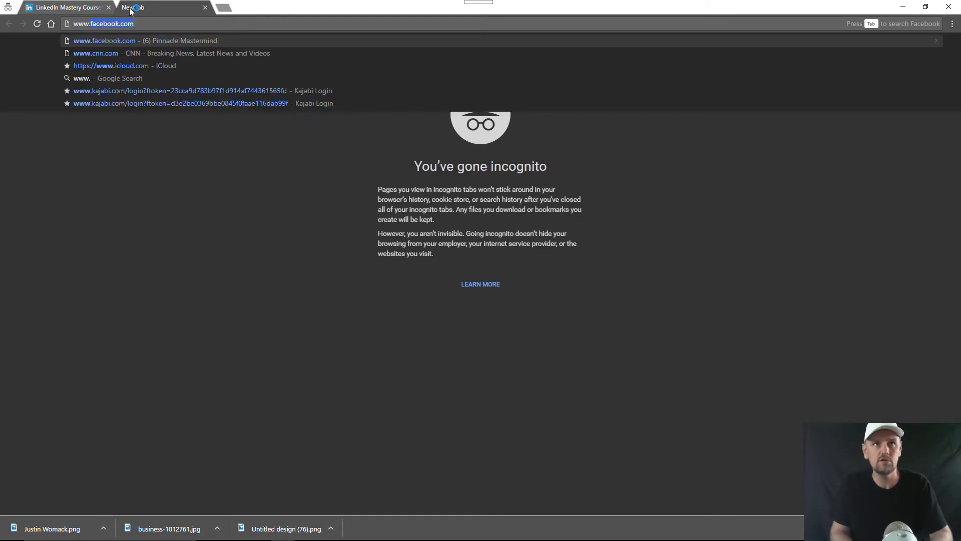
type("linkedinmaste")
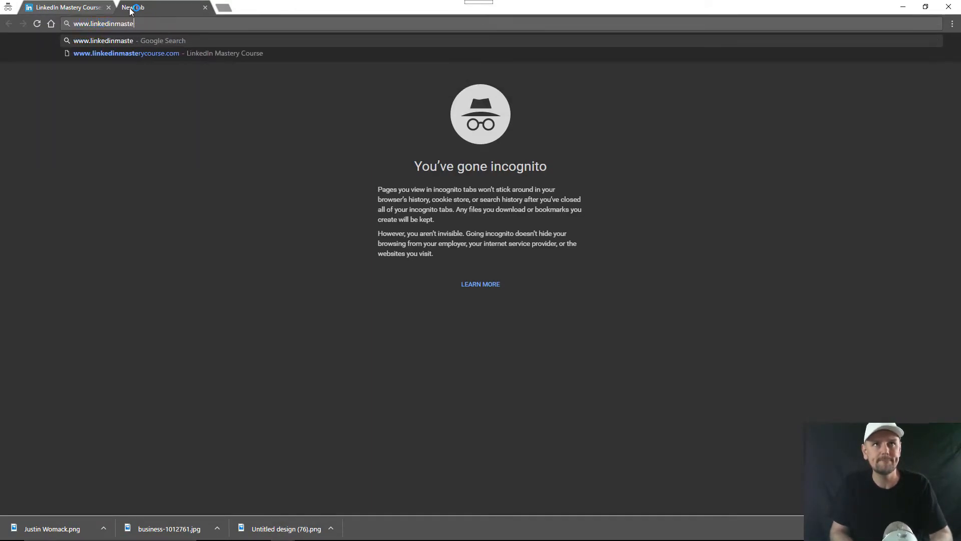
type("rycourse.com")
key("Return")
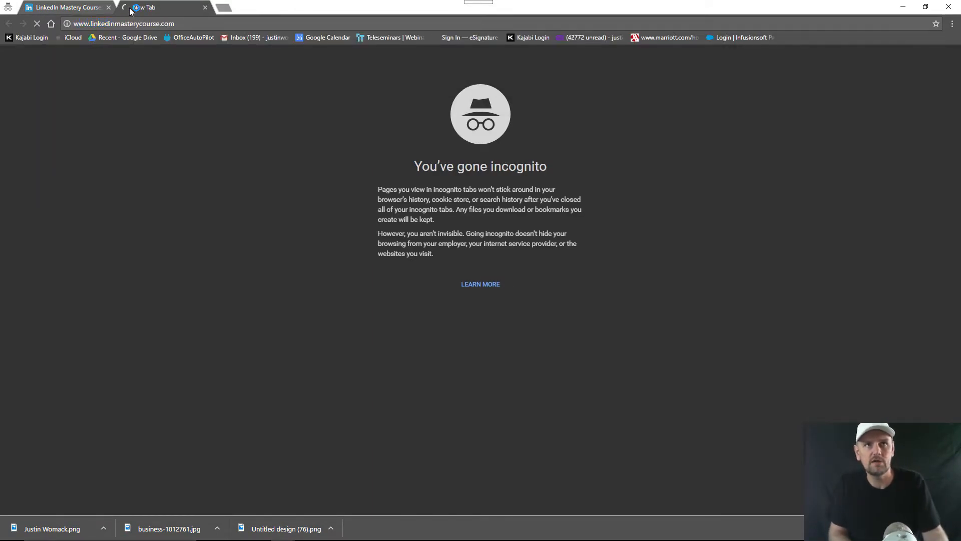
Copy the course website's address and go back to the LinkedIn company page tab
right_click(170, 25)
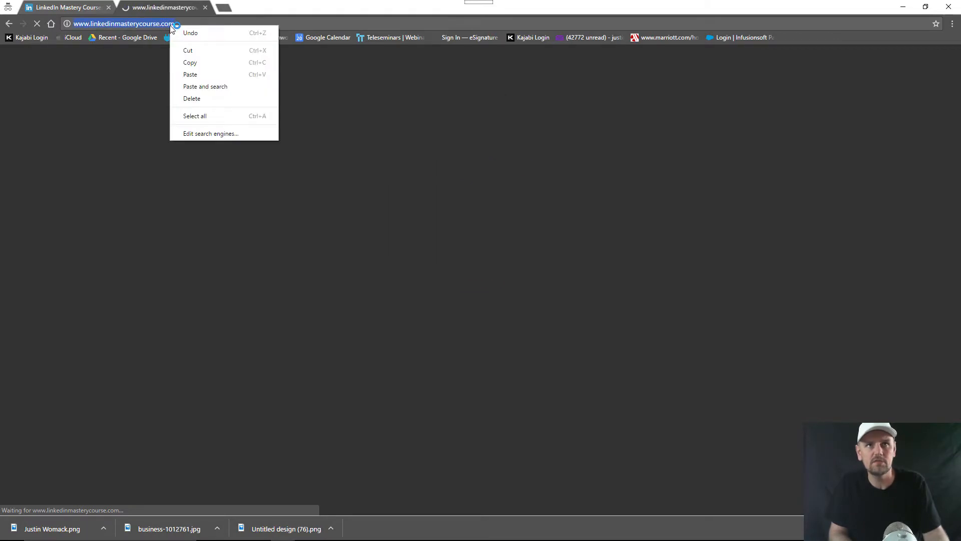
left_click(150, 28)
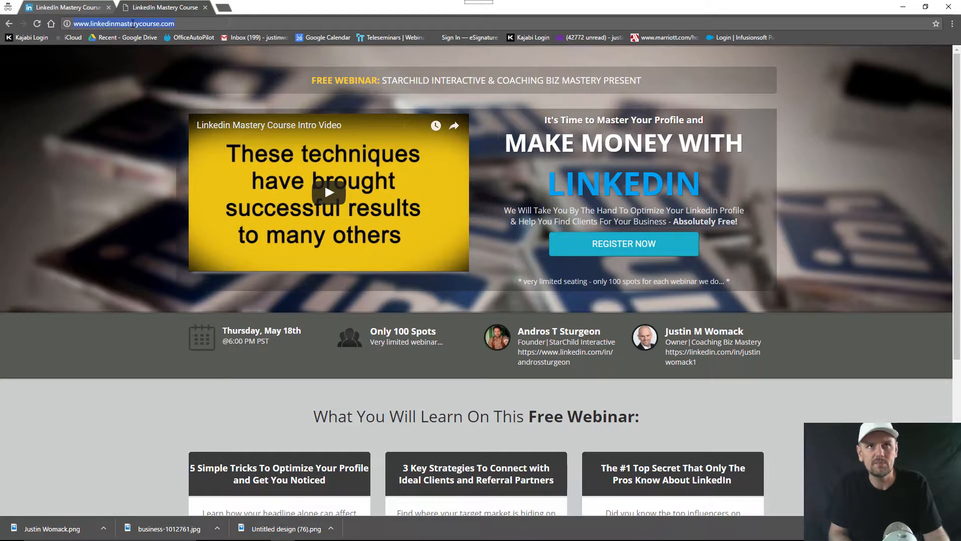
right_click(133, 25)
left_click(150, 69)
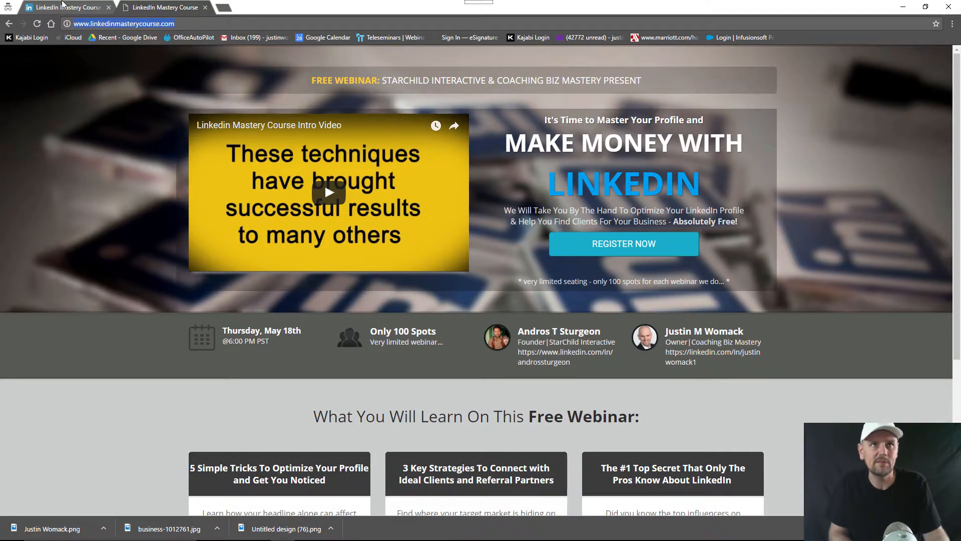
left_click(62, 6)
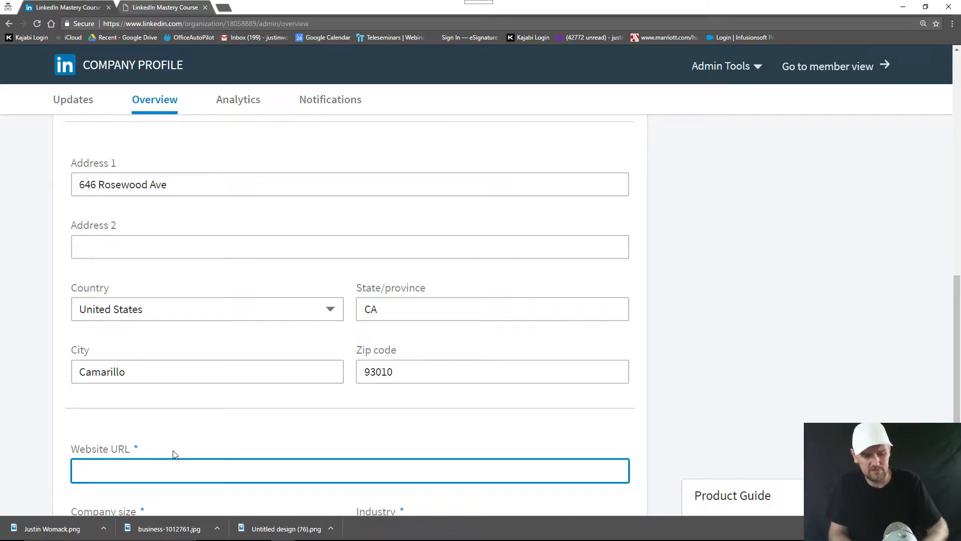
Paste the course website address into Website URL and publish the changes
key("ctrl+v")
scroll(870, 262, "up", 5)
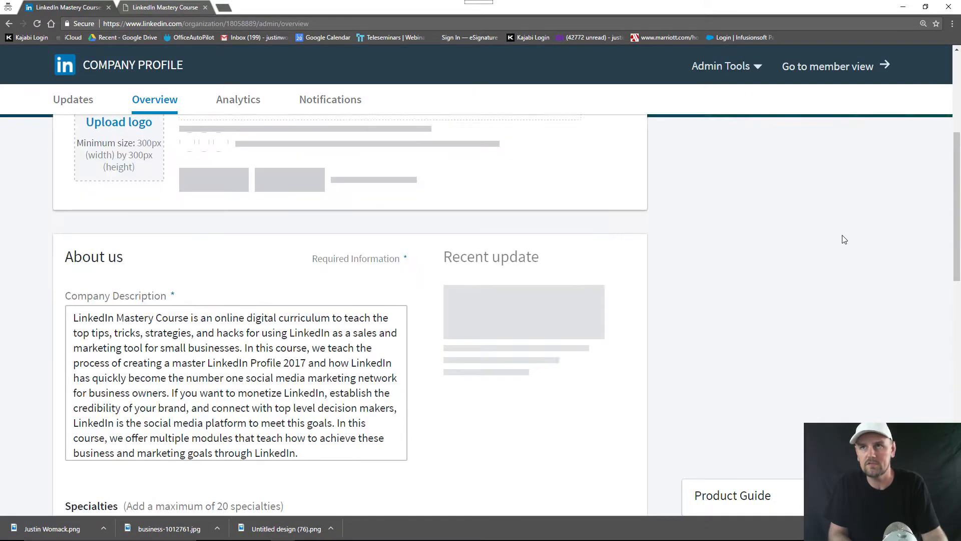
scroll(845, 226, "up", 5)
left_click(859, 142)
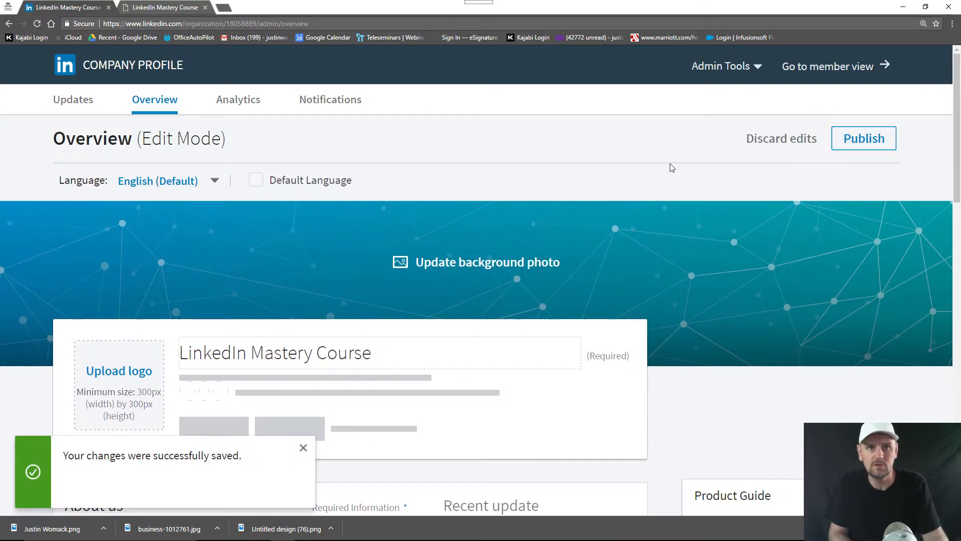
Set Year founded to 2017 and Company type to Partnership
scroll(602, 194, "down", 15)
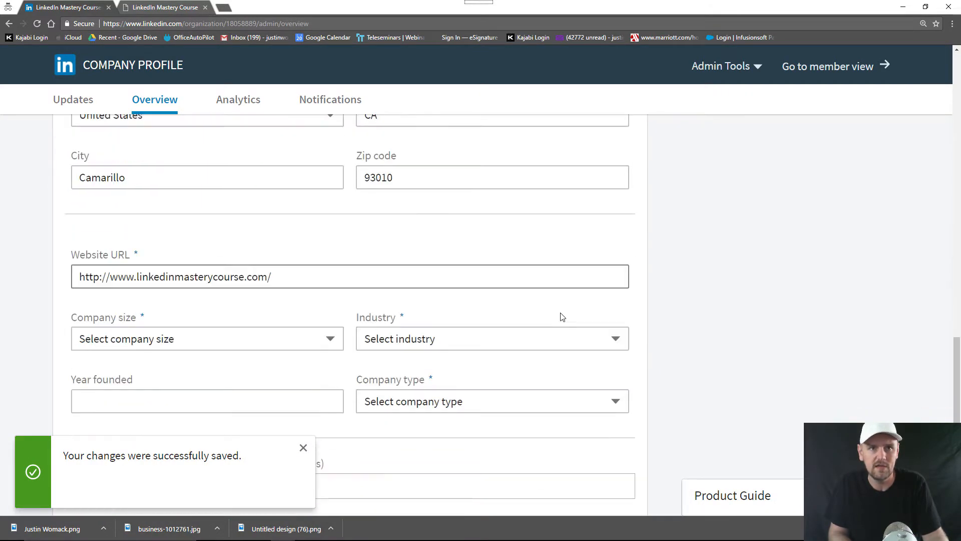
left_click(173, 338)
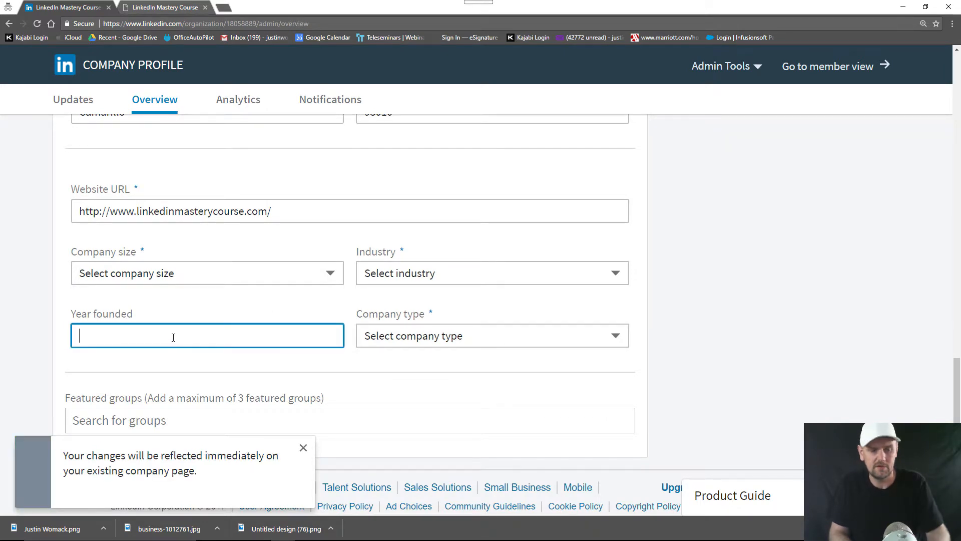
type("2017")
left_click(516, 339)
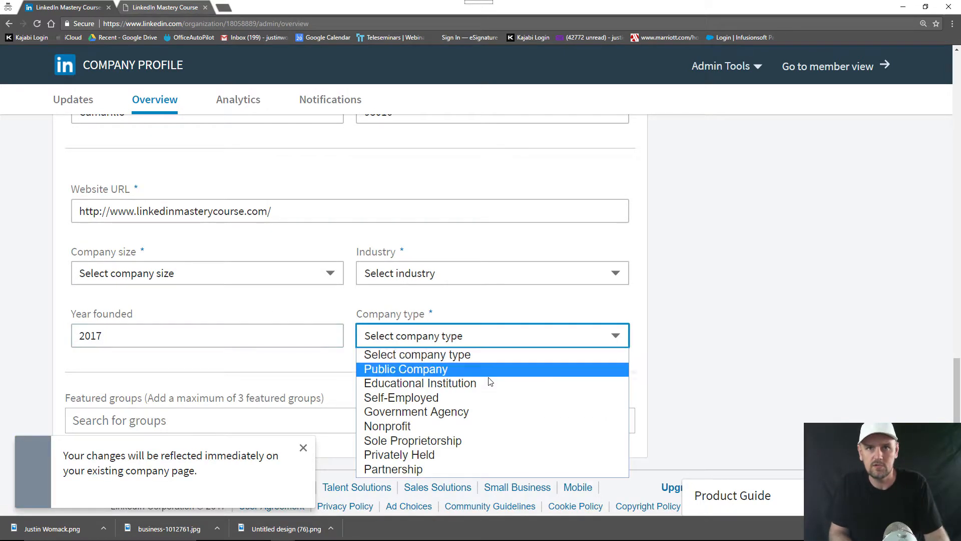
left_click(460, 473)
Set the industry to Online Media and the company size to 2-10 employees
left_click(428, 281)
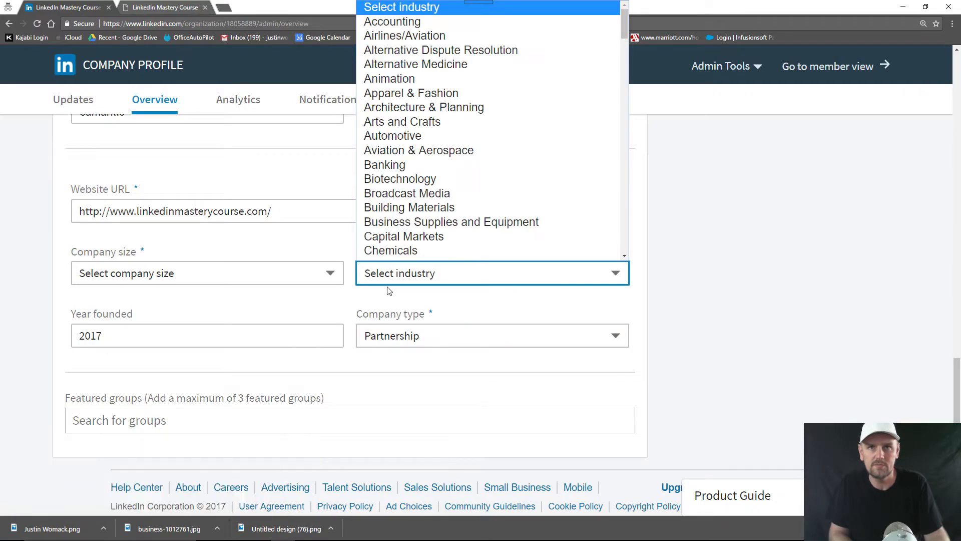
scroll(405, 216, "down", 1)
scroll(406, 216, "down", 15)
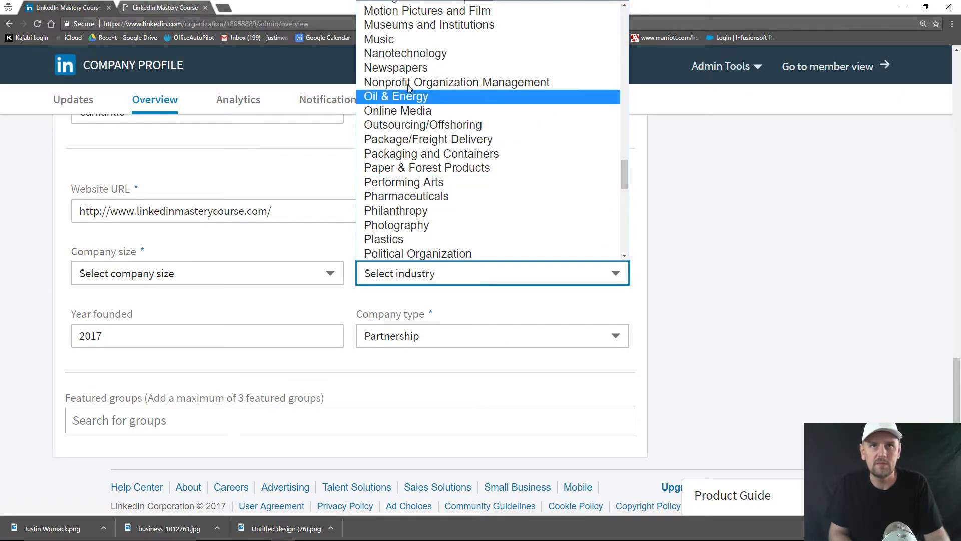
left_click(405, 110)
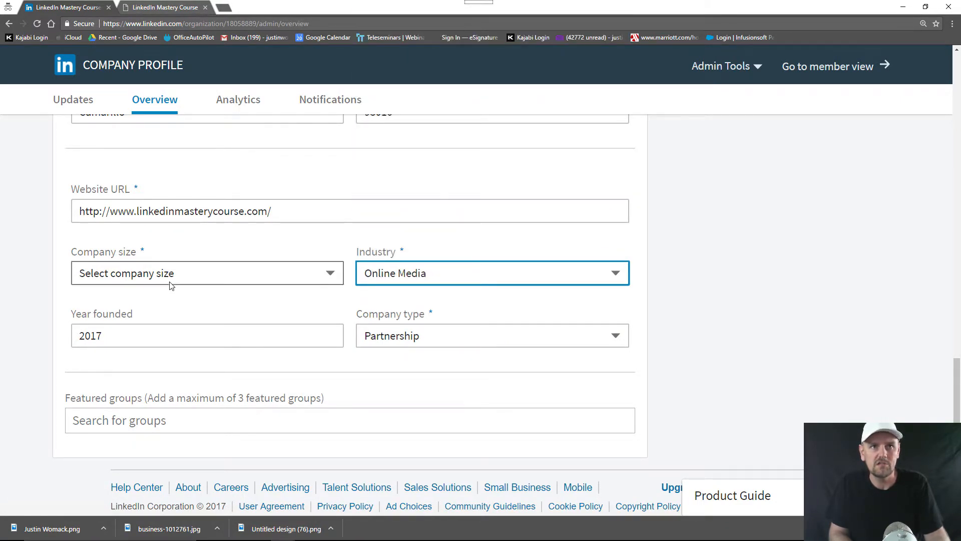
left_click(163, 278)
left_click(120, 320)
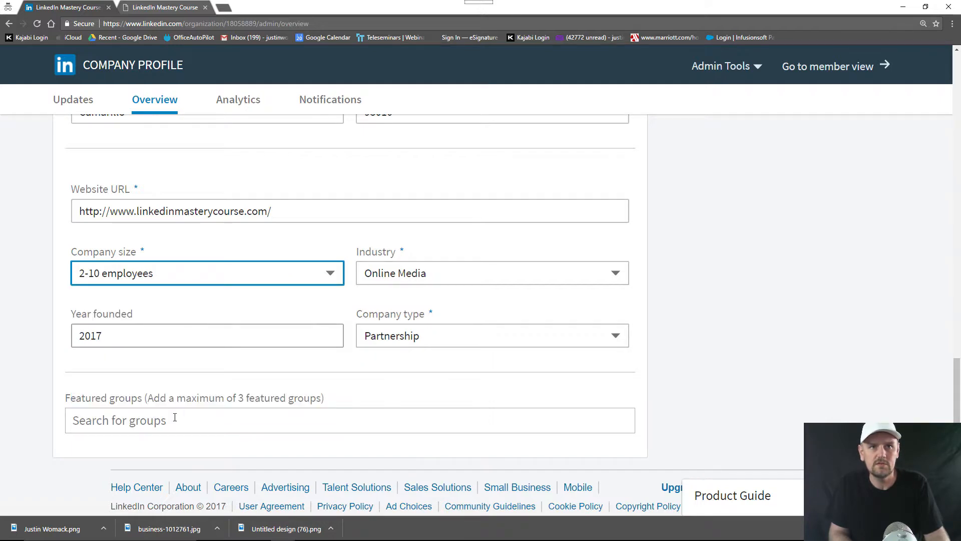
Publish the updated company details
scroll(279, 393, "up", 3)
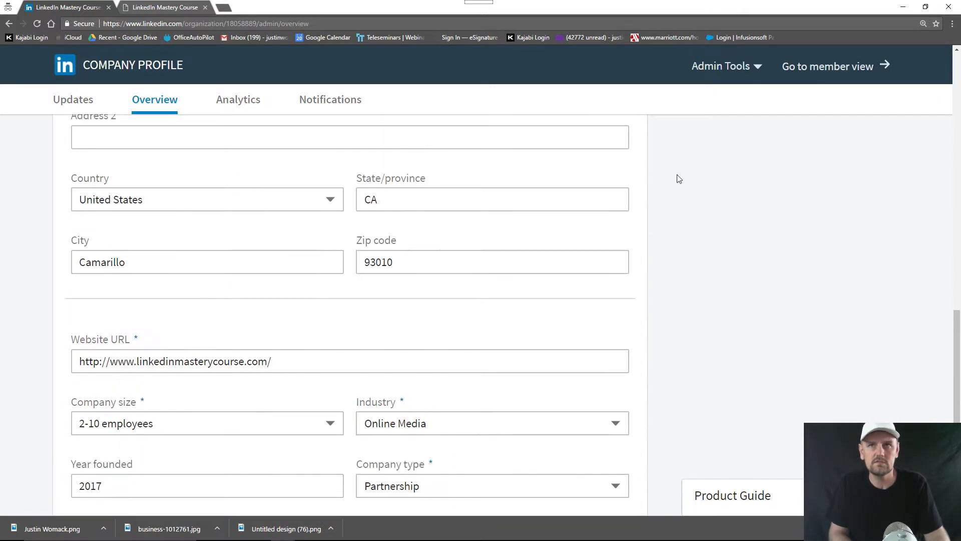
scroll(791, 240, "up", 10)
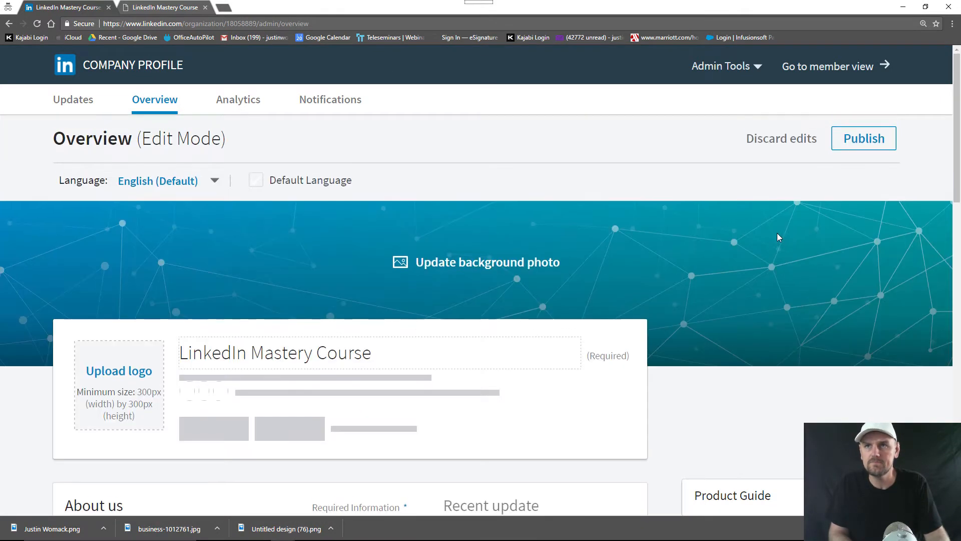
left_click(872, 143)
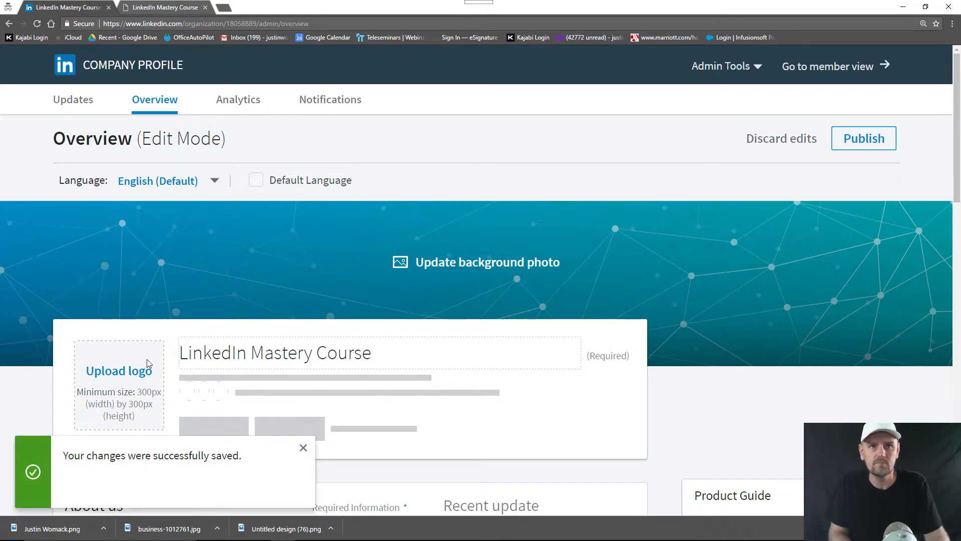
Upload the Untitled design (68) image as the company logo
left_click(141, 377)
scroll(321, 145, "down", 5)
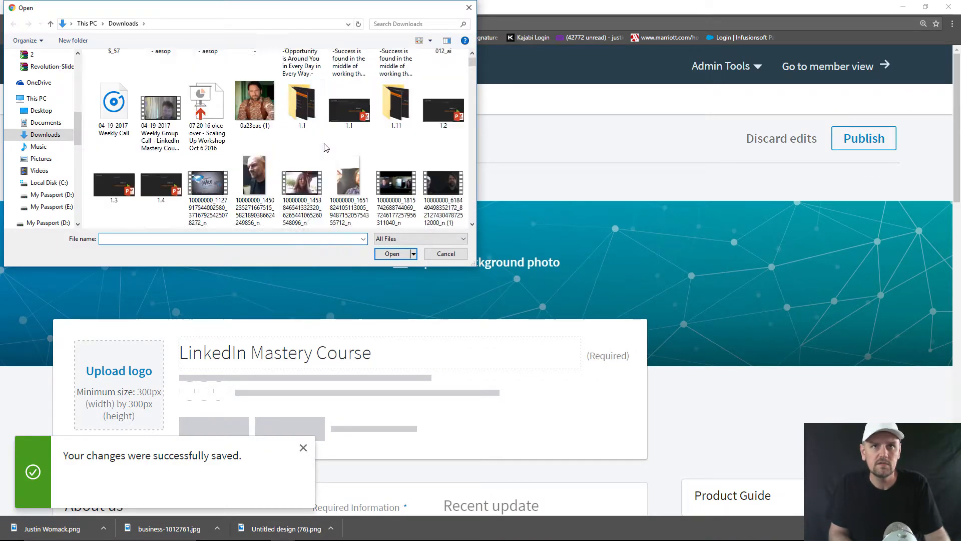
scroll(307, 165, "down", 10)
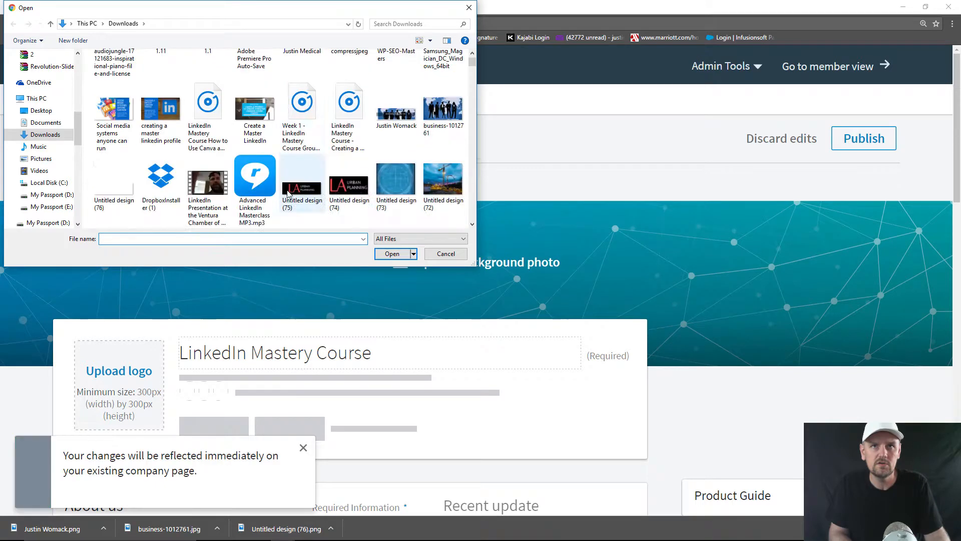
double_click(344, 114)
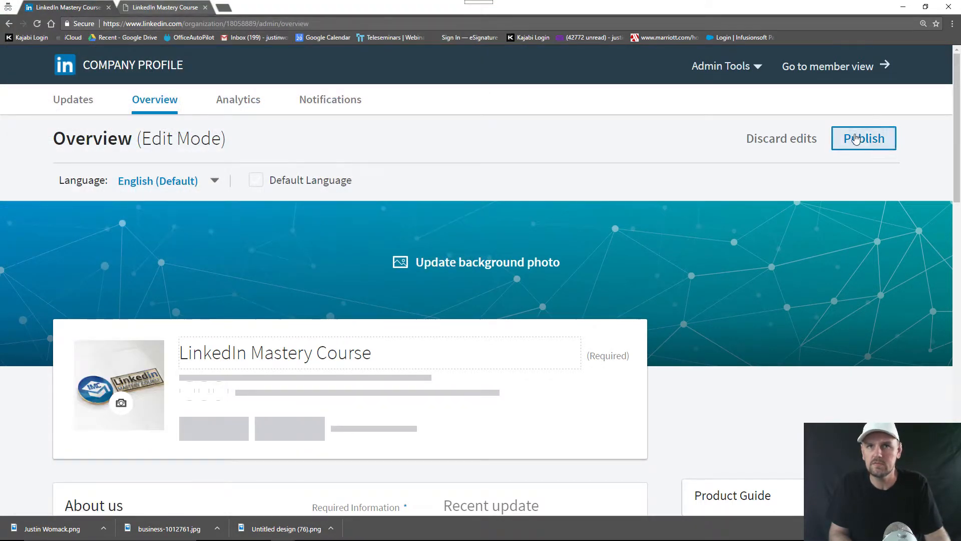
Add 'linkedin' and 'linkedin marketing' as company specialties
scroll(412, 257, "down", 10)
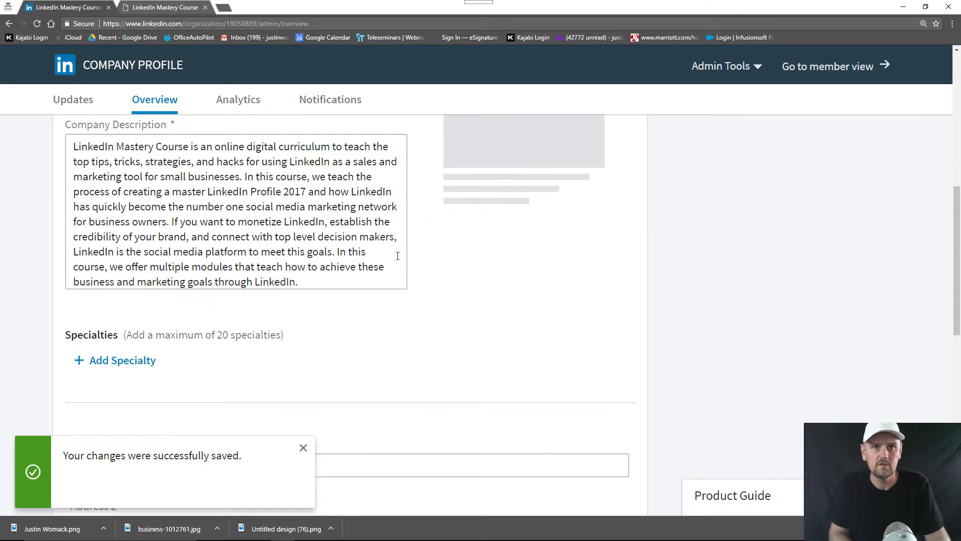
scroll(53, 232, "up", 2)
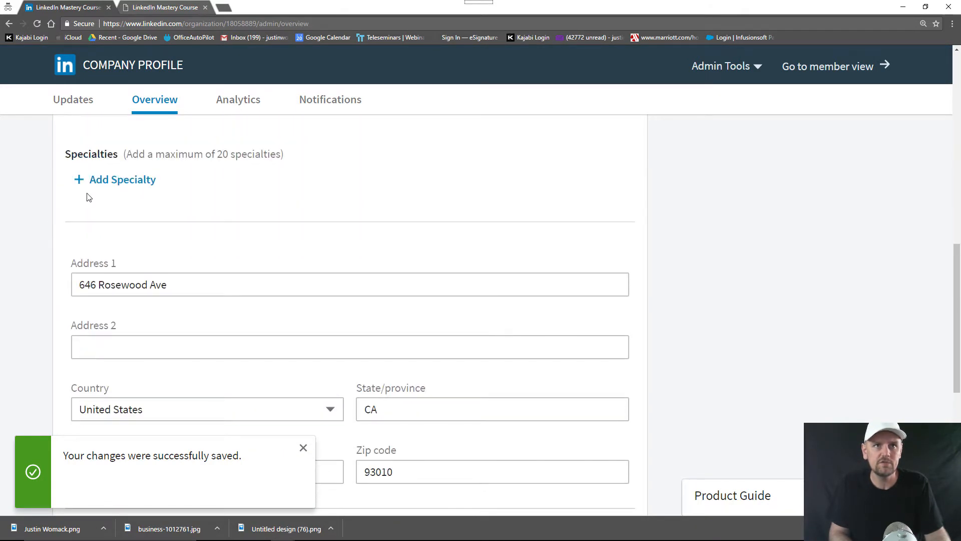
left_click(91, 185)
type("lin")
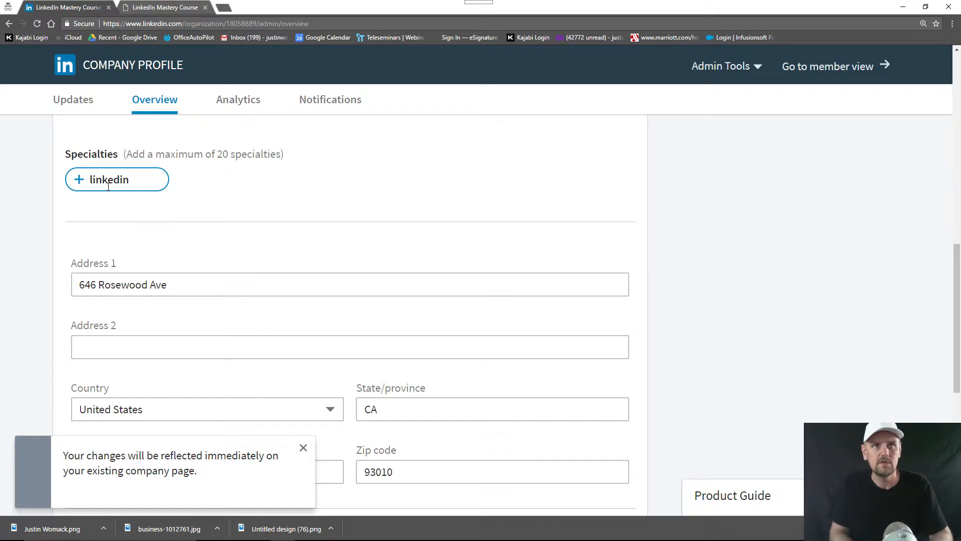
type("kedin")
key("Return")
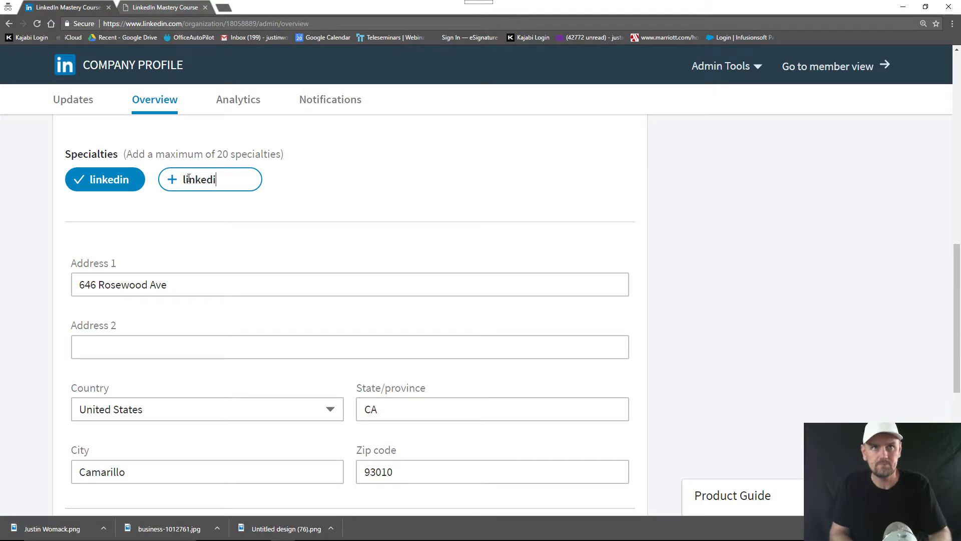
type("n 201")
type("mar")
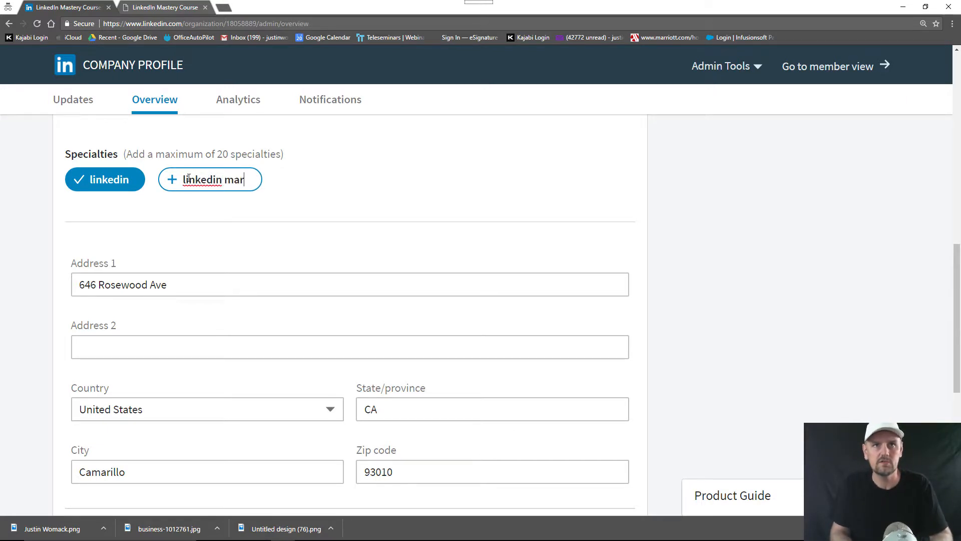
type("keting")
key("Return")
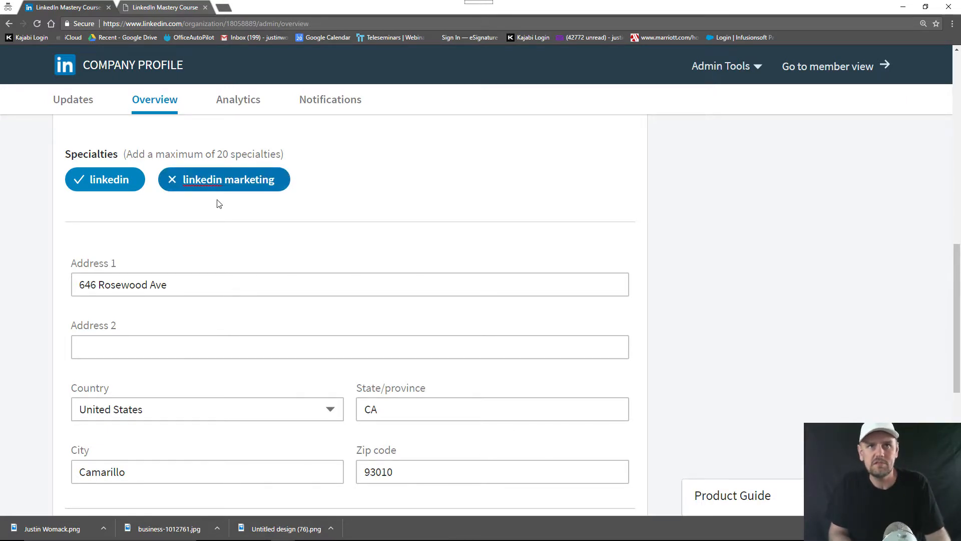
Add 'social marketing' and 'social media management' as further specialties
left_click(326, 183)
type("social")
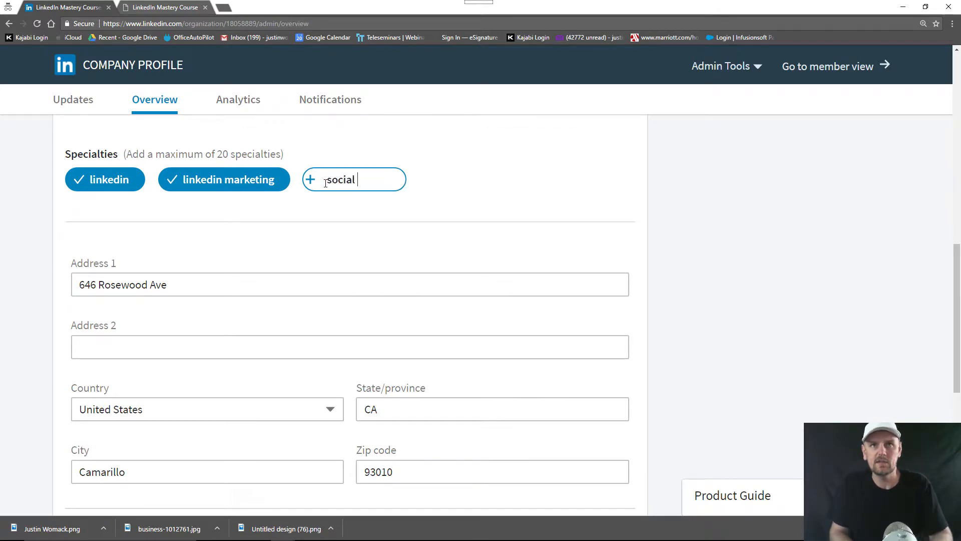
type(" marketing")
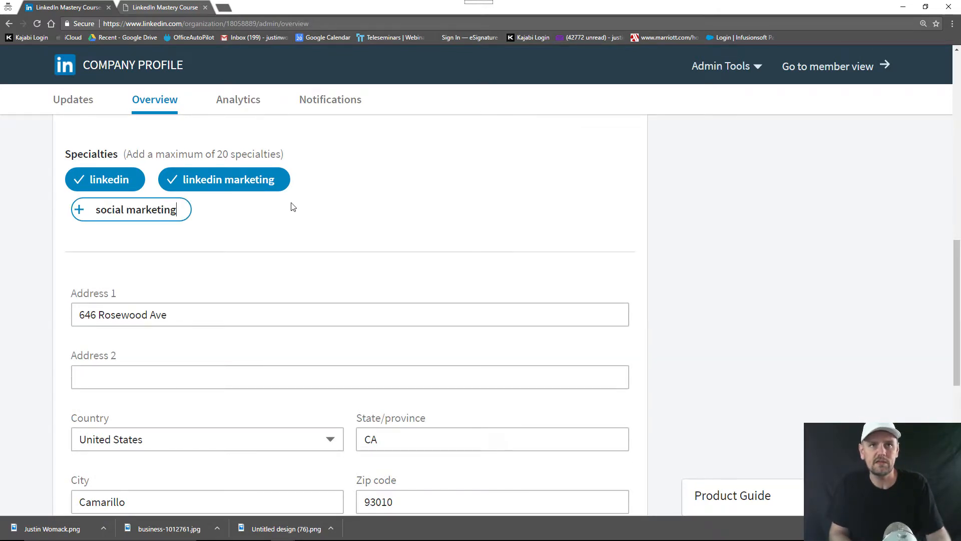
key("Return")
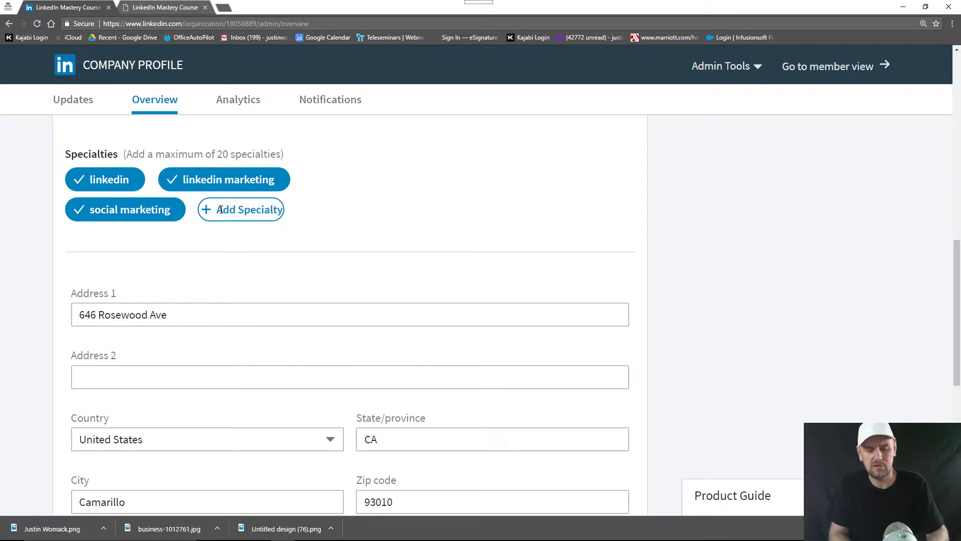
left_click(221, 209)
type("s")
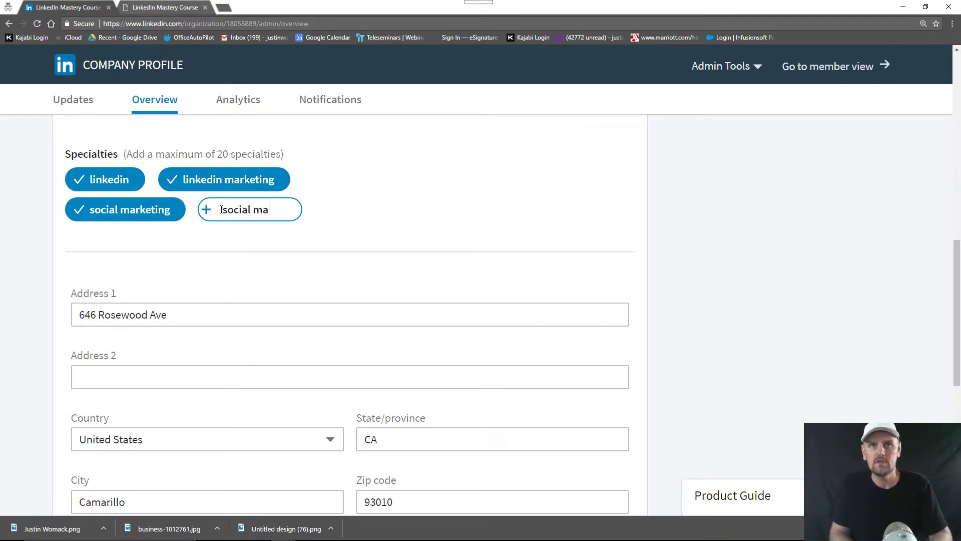
type("ocial media management")
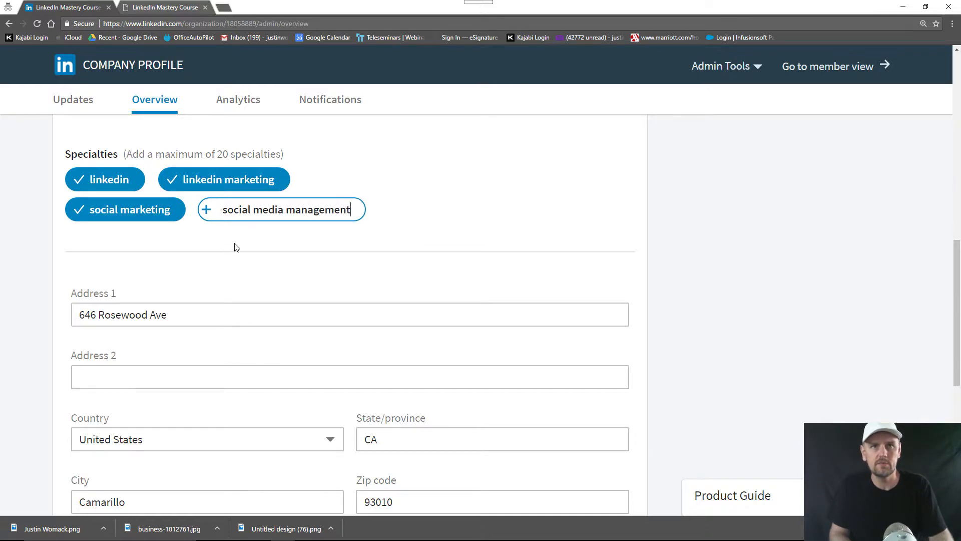
key("Return")
Publish the company overview edits
scroll(470, 242, "down", 6)
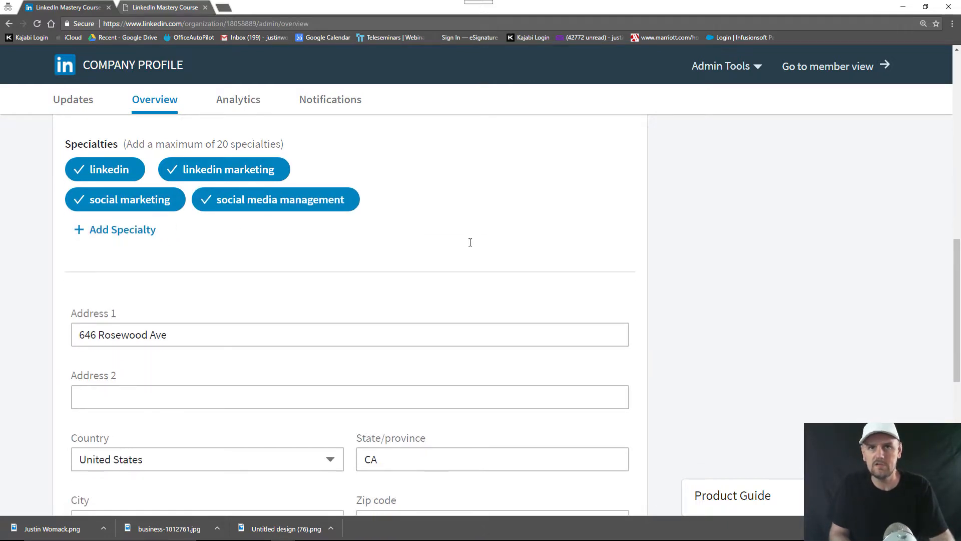
scroll(470, 243, "up", 5)
scroll(467, 252, "up", 12)
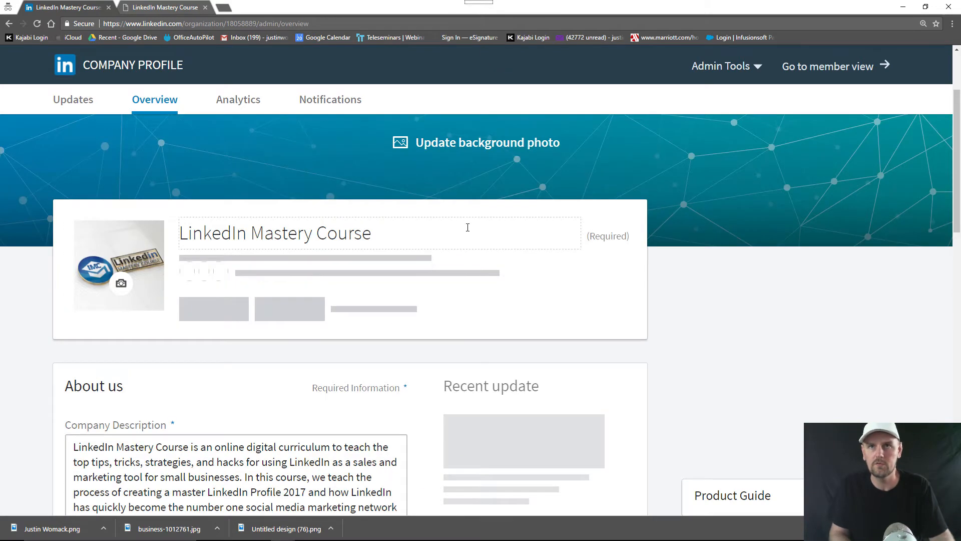
scroll(744, 220, "up", 2)
left_click(860, 143)
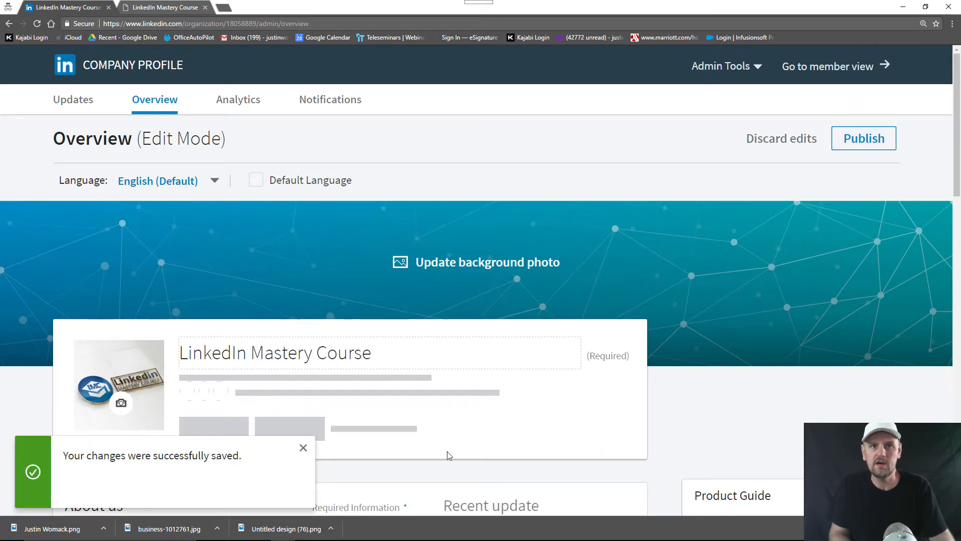
Dismiss the saved confirmation and view the company page's Updates tab
left_click(304, 448)
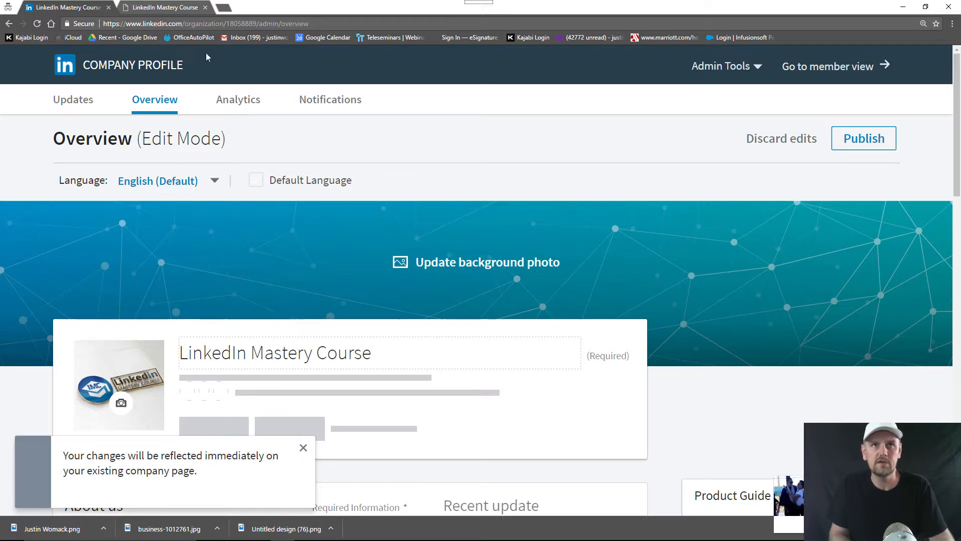
left_click(207, 24)
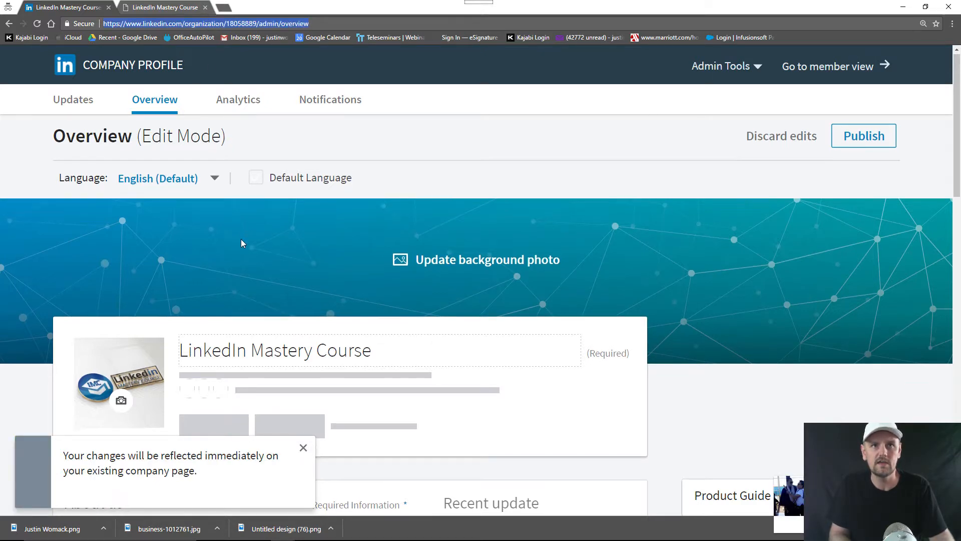
scroll(243, 240, "down", 15)
scroll(244, 243, "down", 3)
scroll(240, 245, "up", 18)
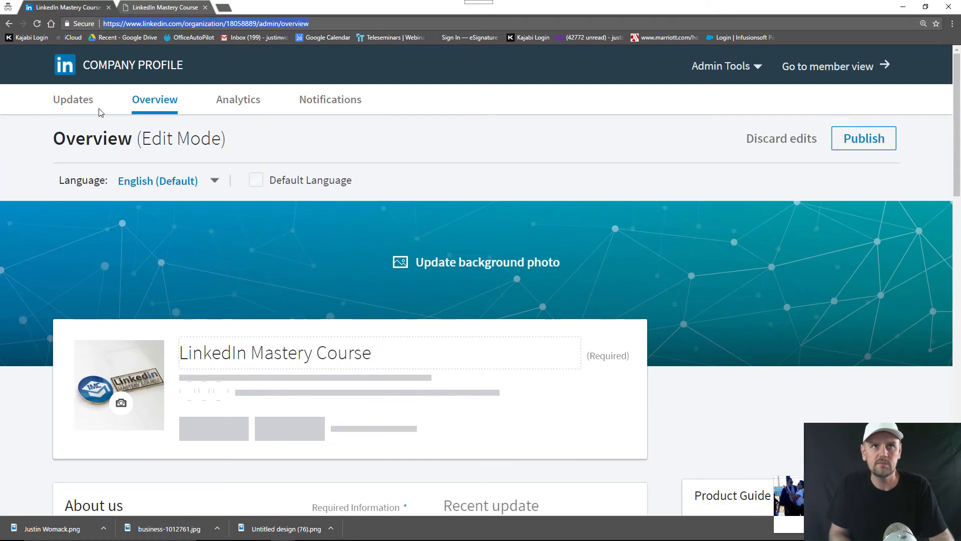
left_click(88, 105)
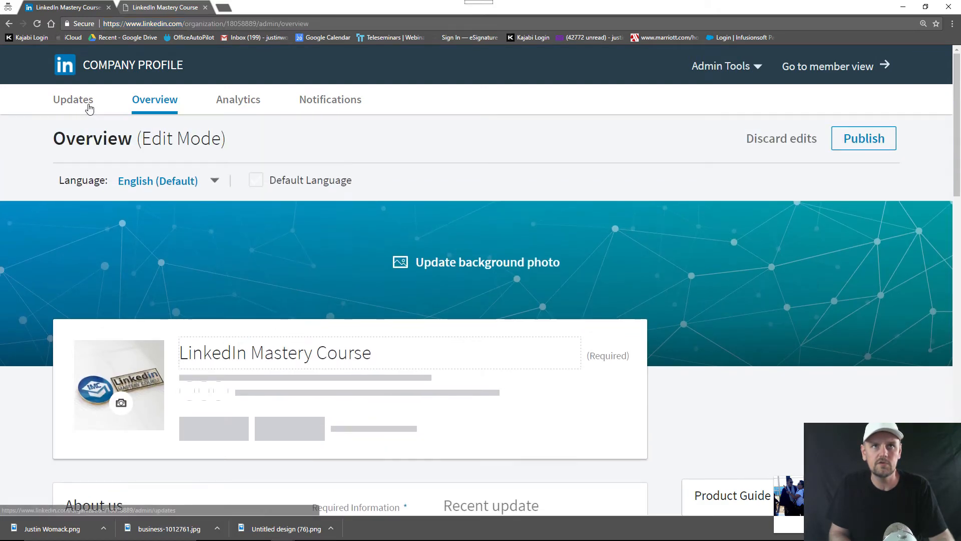
scroll(233, 261, "down", 5)
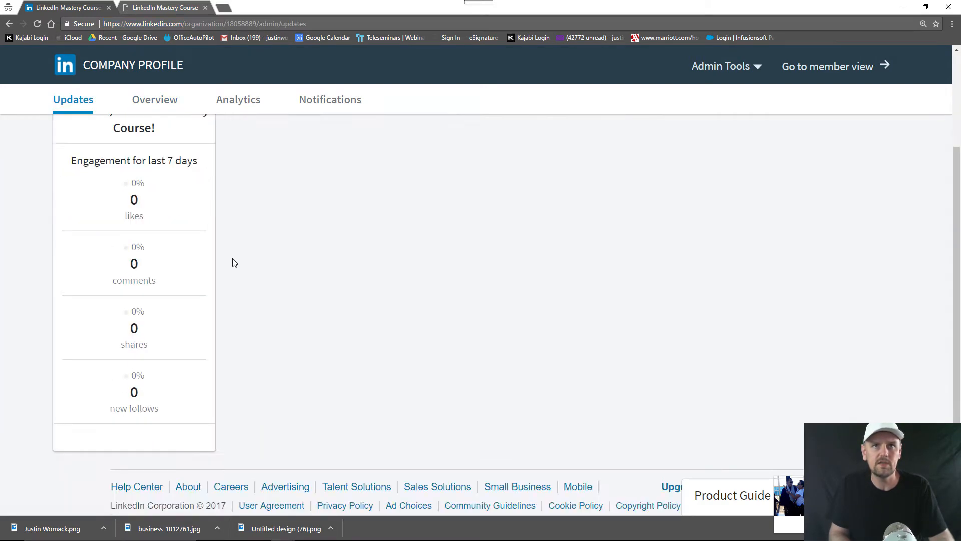
scroll(233, 260, "up", 5)
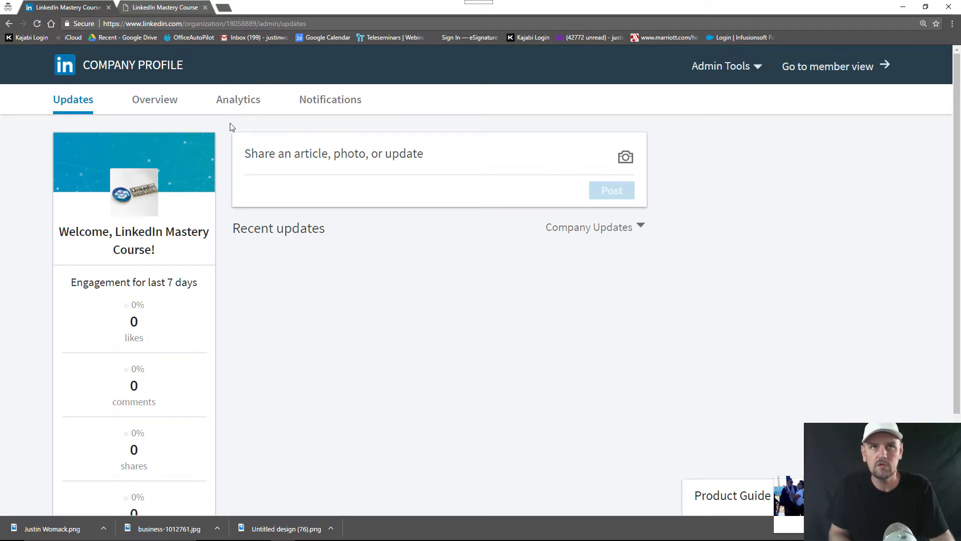
Check the company's Analytics page, then go to the LinkedIn home feed
left_click(238, 106)
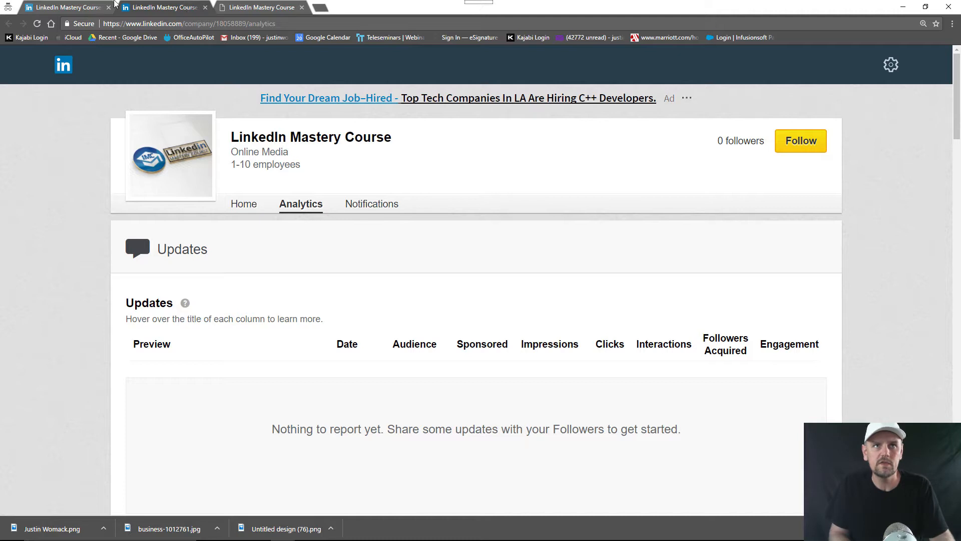
left_click(88, 4)
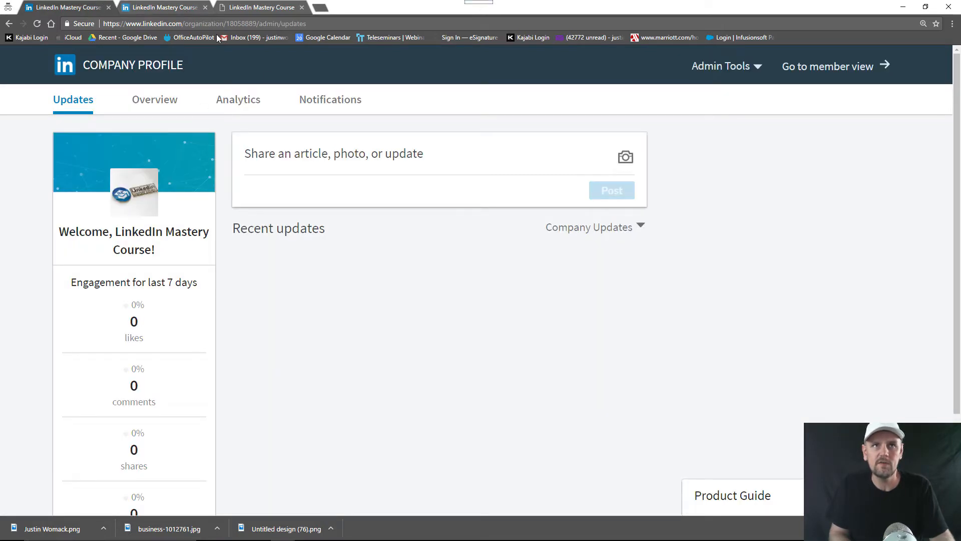
left_click(171, 11)
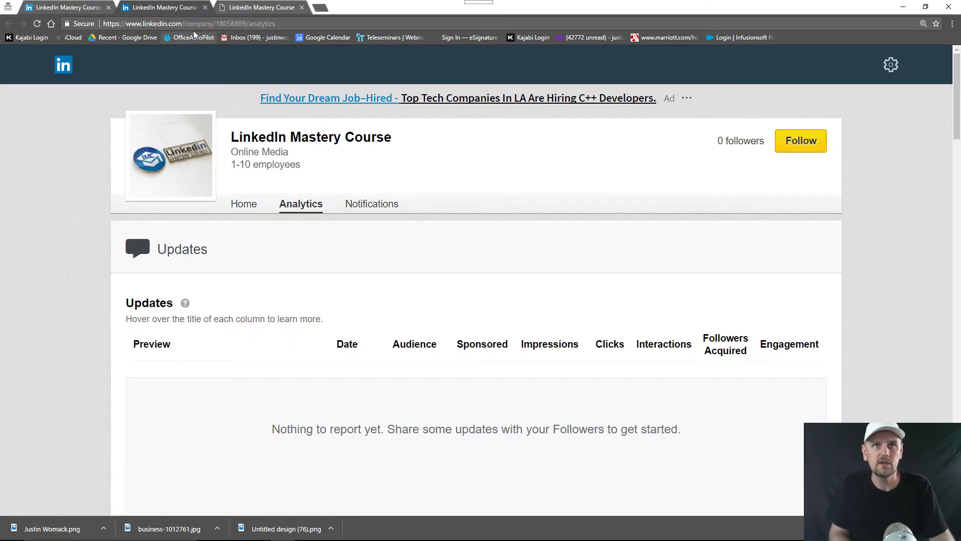
left_click(72, 64)
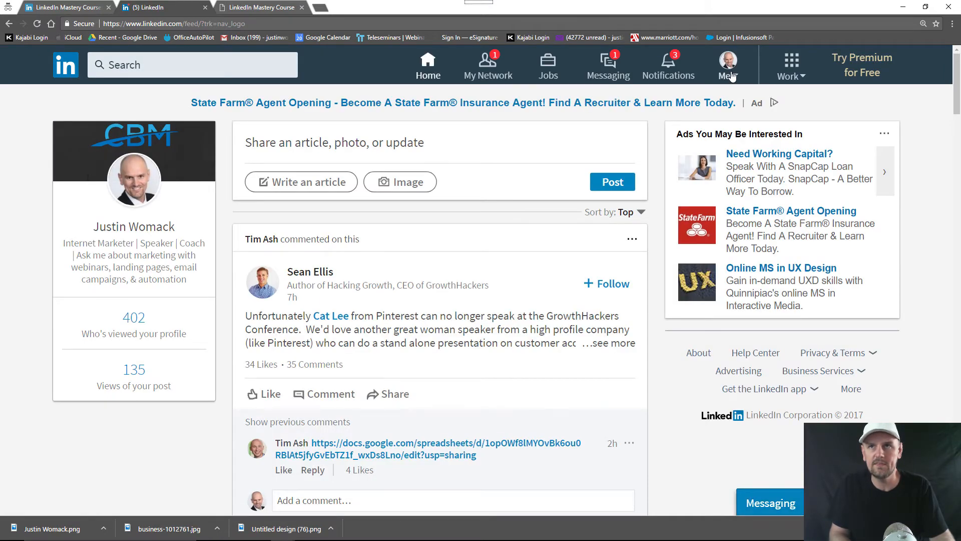
Go to the personal profile page from the Me menu
left_click(731, 76)
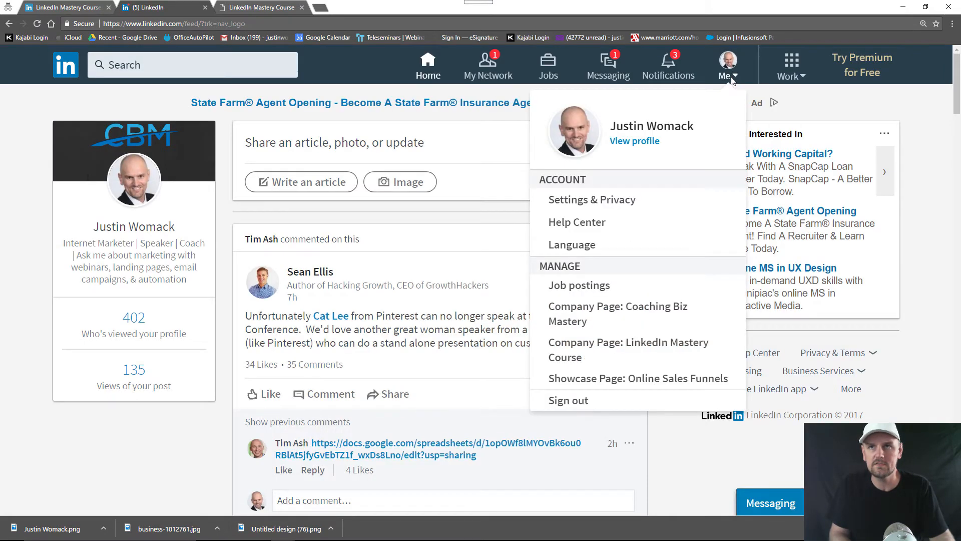
left_click(646, 143)
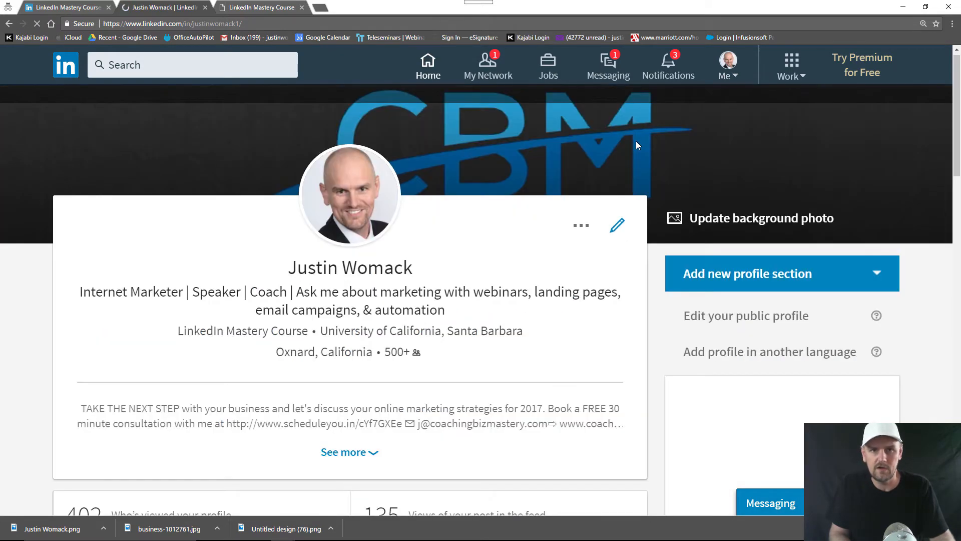
scroll(470, 284, "down", 17)
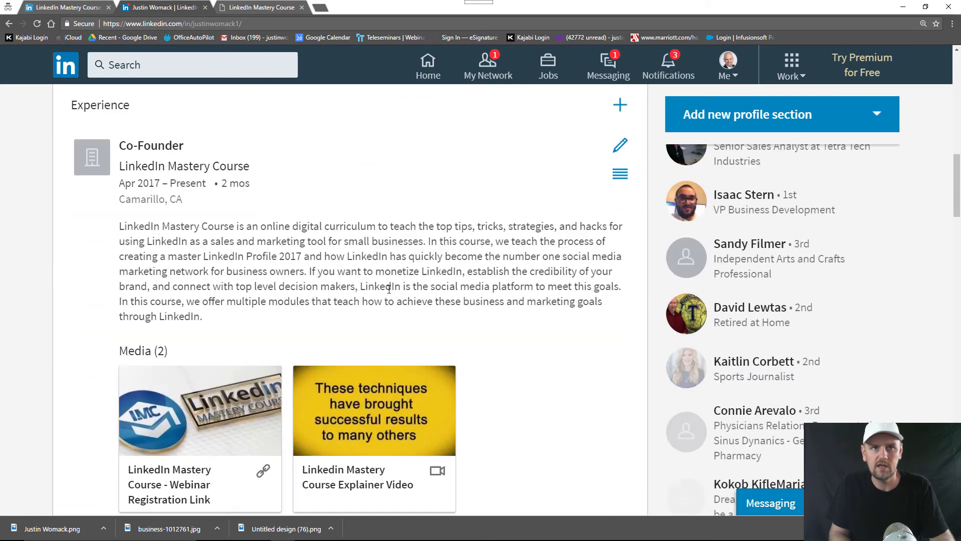
Relink the Co-Founder experience to the LinkedIn Mastery Course company page and save it
left_click(619, 145)
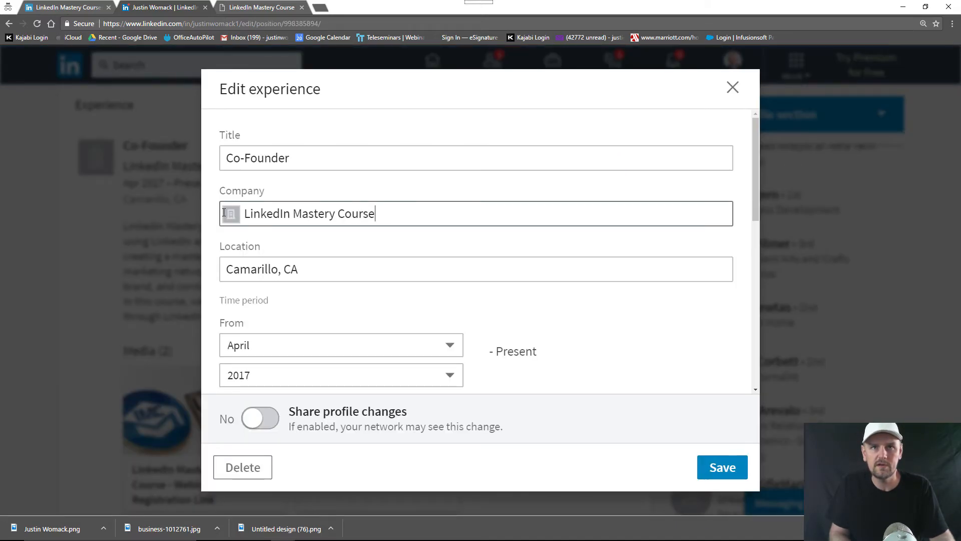
left_click_drag(224, 212, 156, 210)
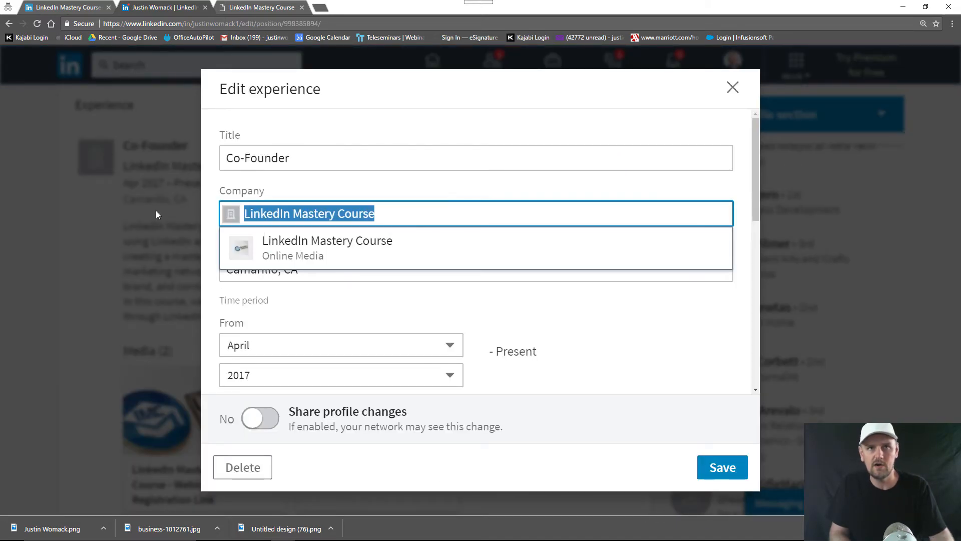
left_click(291, 259)
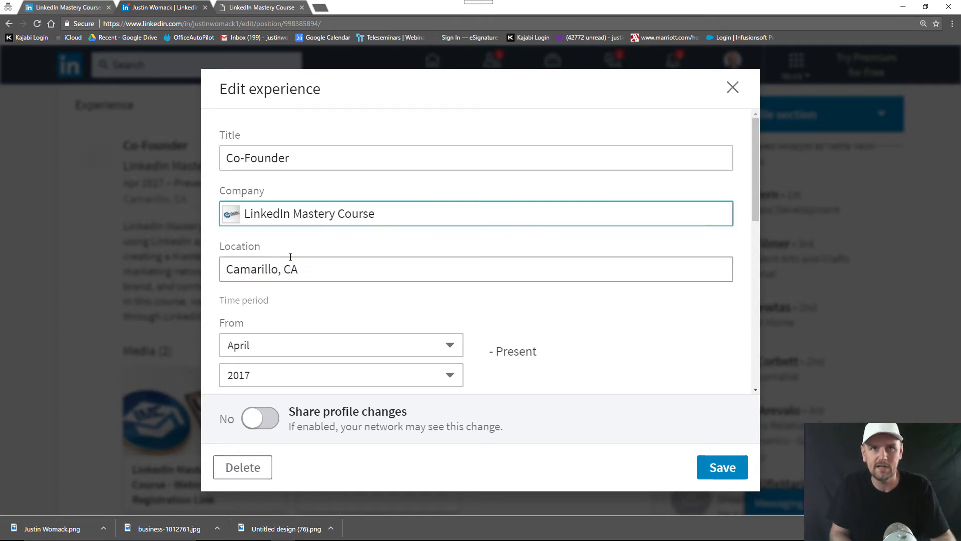
left_click(722, 465)
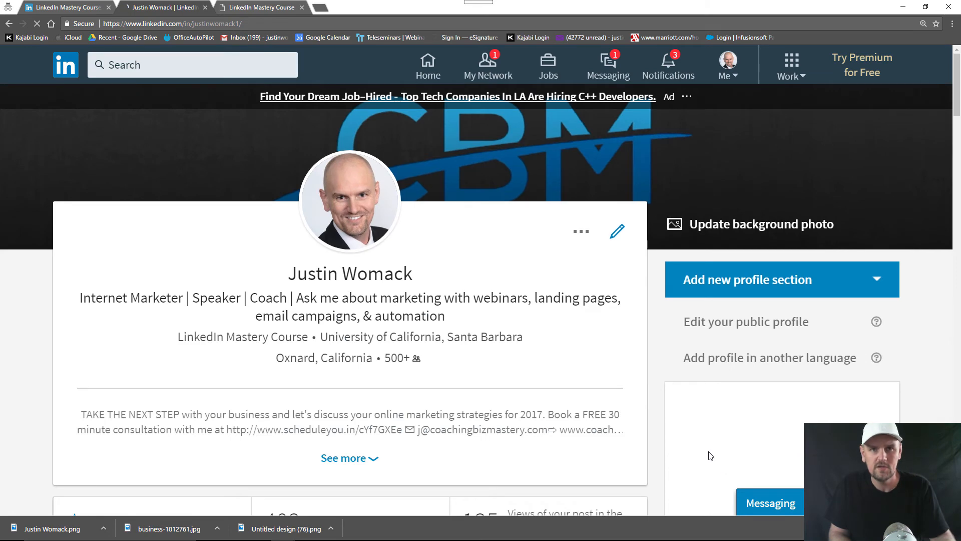
scroll(708, 451, "down", 3)
scroll(378, 336, "down", 6)
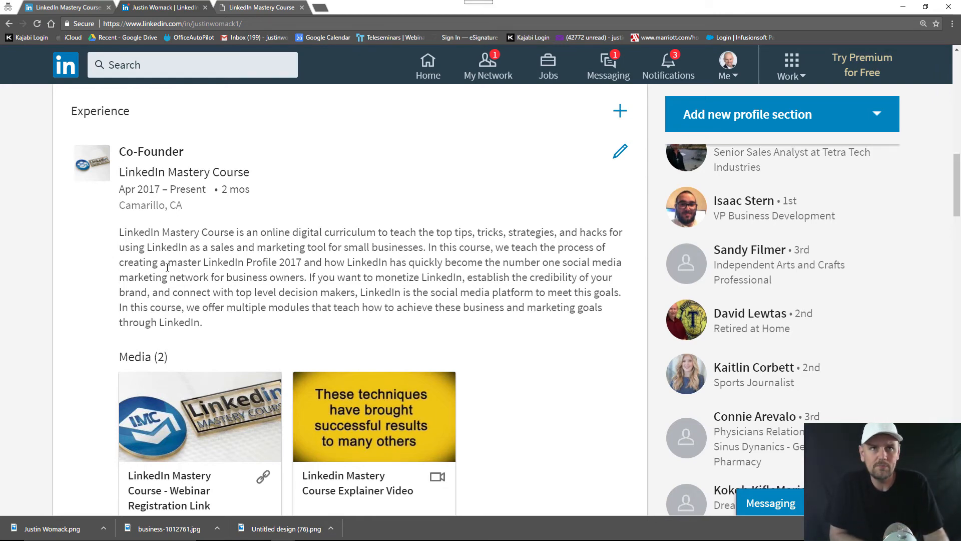
scroll(291, 388, "down", 4)
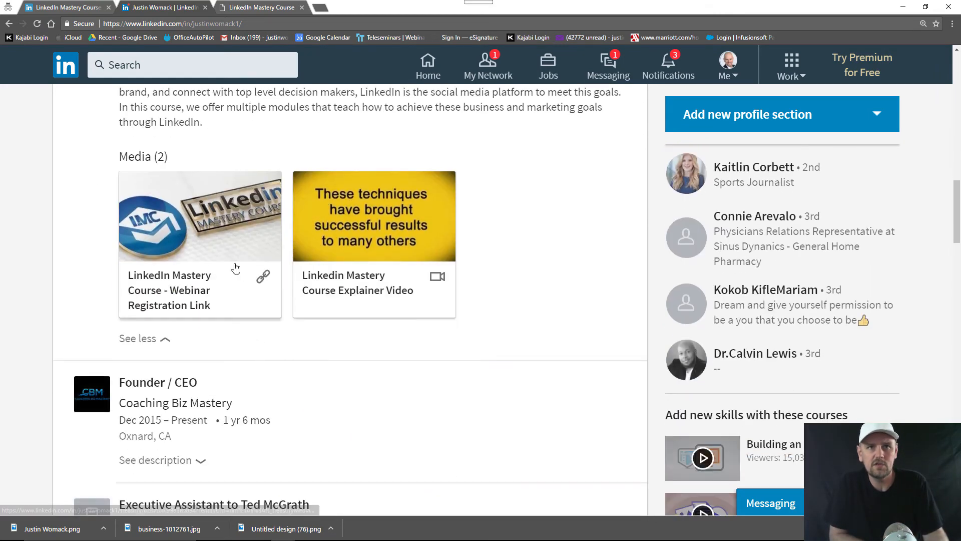